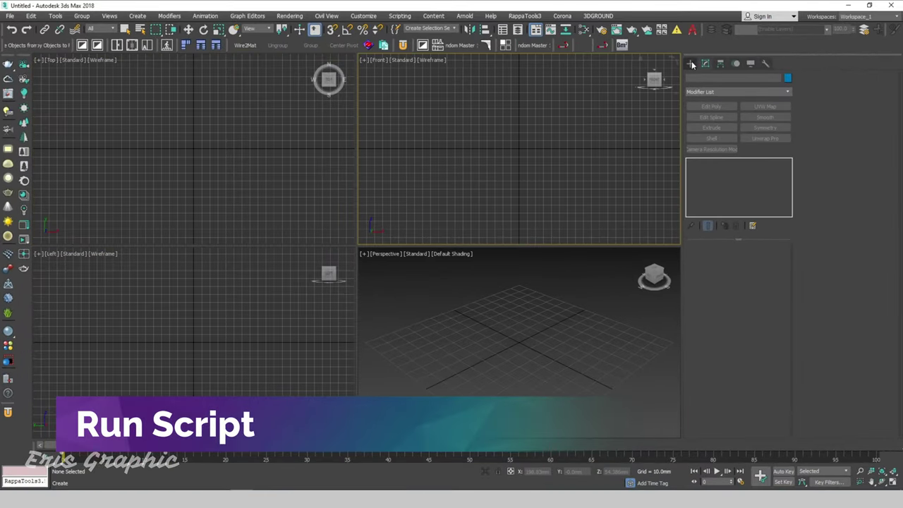
# Show the standard primitive creation options in the Create panel
pyautogui.click(691, 64)
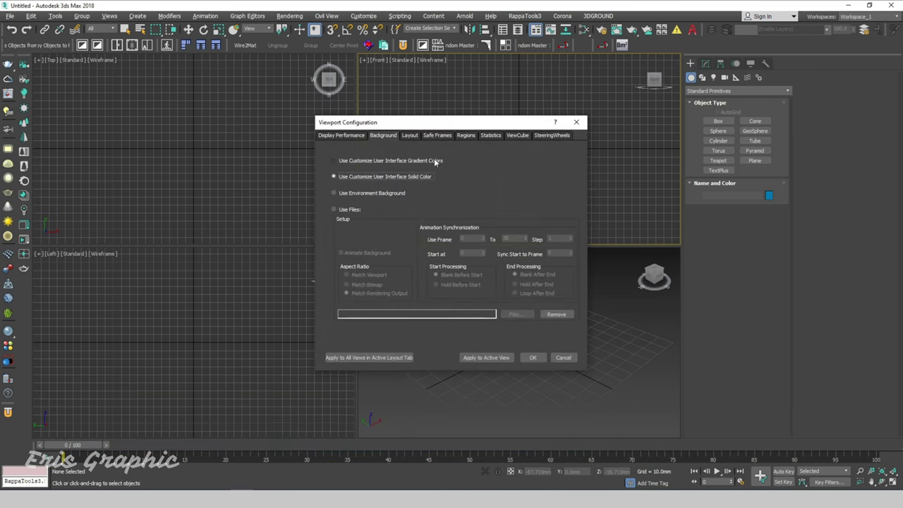
# Apply a two-viewport vertical split layout and set the right viewport to Top
pyautogui.click(409, 135)
pyautogui.click(388, 163)
pyautogui.click(486, 358)
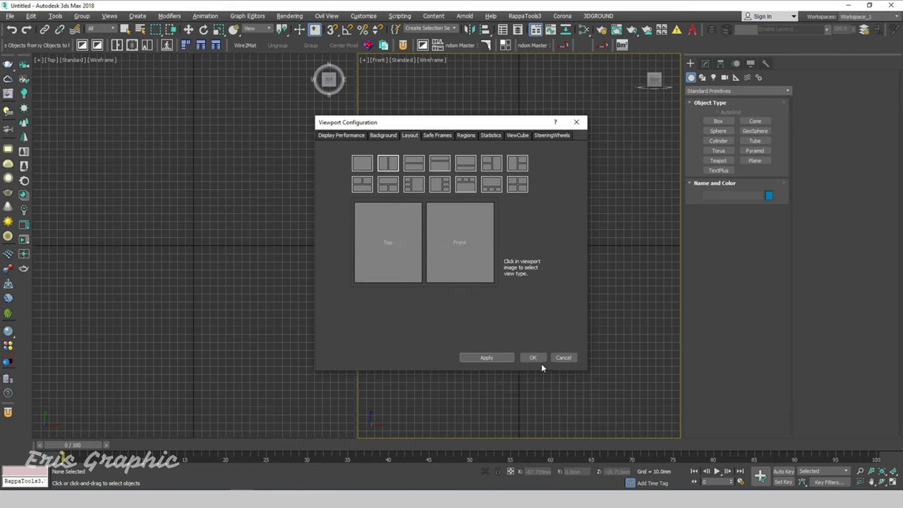
pyautogui.click(532, 358)
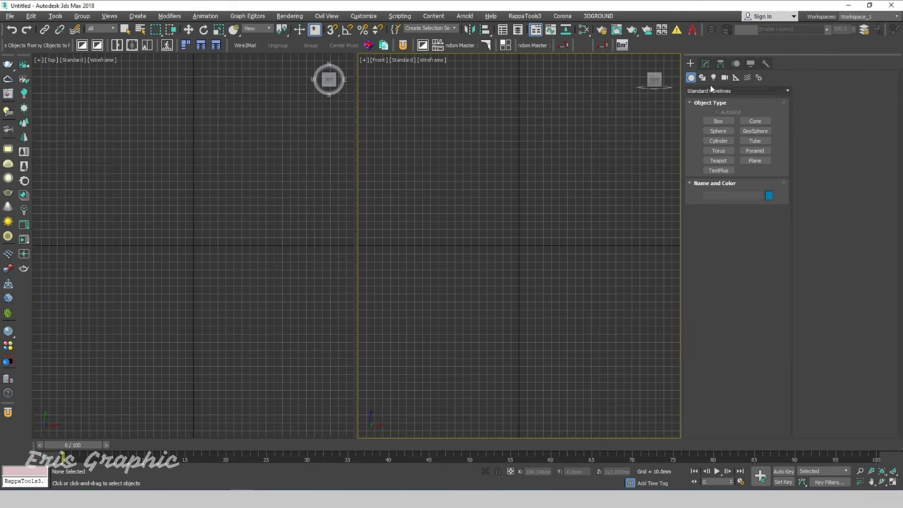
pyautogui.scroll(-3, 532, 205)
pyautogui.press('t')
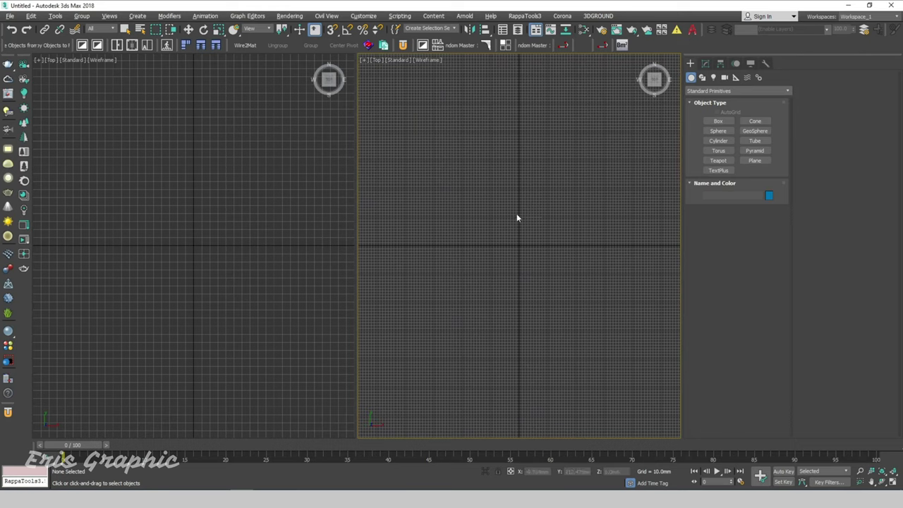
pyautogui.click(706, 64)
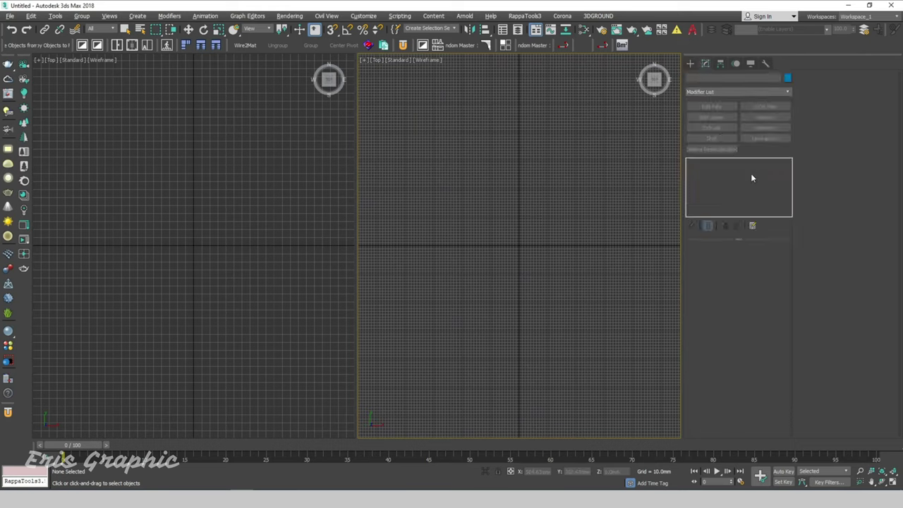
# Create three CoronaCam target cameras in the Top view
pyautogui.click(690, 63)
pyautogui.click(726, 78)
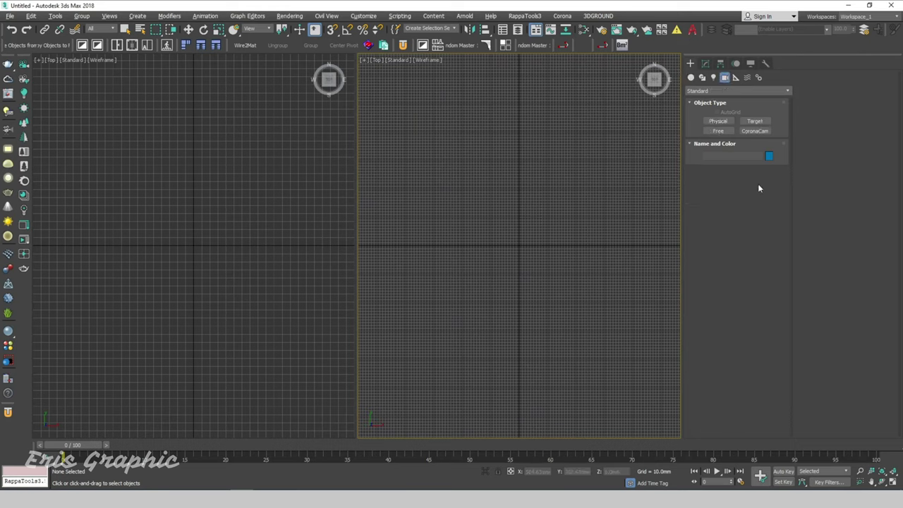
pyautogui.click(756, 132)
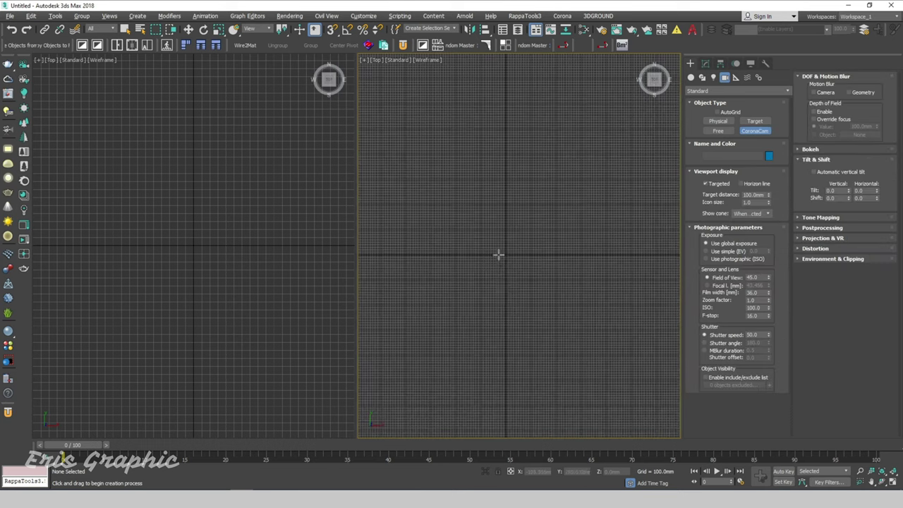
pyautogui.moveTo(503, 300); pyautogui.dragTo(513, 187)
pyautogui.scroll(-5, 557, 249)
pyautogui.moveTo(565, 281); pyautogui.dragTo(501, 236)
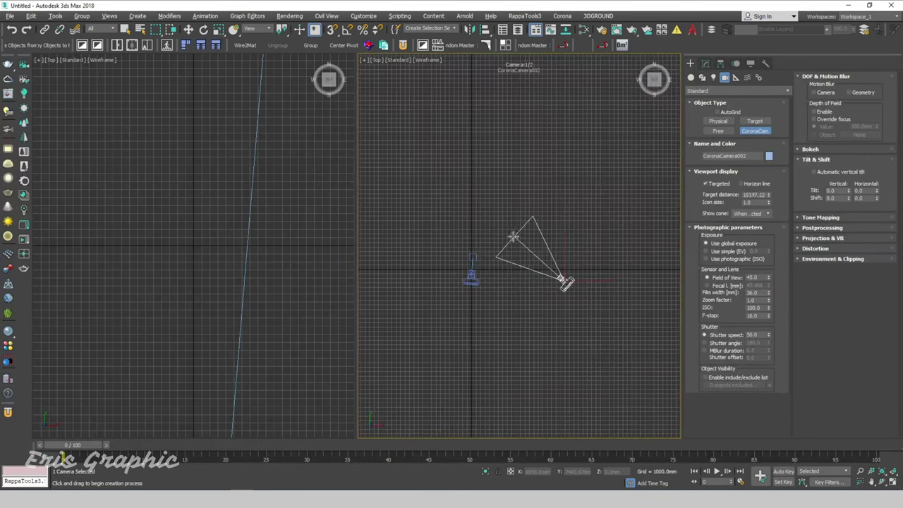
pyautogui.moveTo(432, 279); pyautogui.dragTo(462, 227)
pyautogui.rightClick(462, 227)
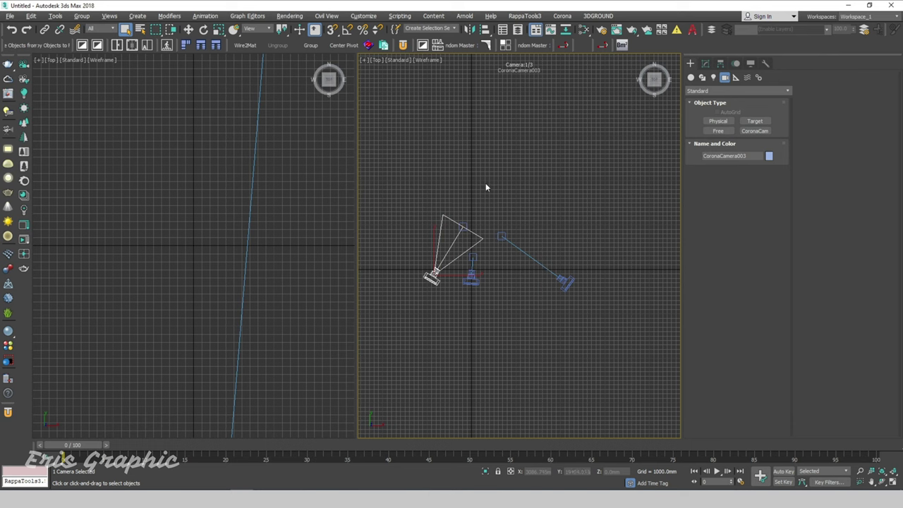
# Maximize the right view, switch it to Perspective and orbit around the cameras
pyautogui.moveTo(435, 196)
pyautogui.keyDown('alt'); pyautogui.mouseDown(button='middle')
pyautogui.moveTo(540, 211)
pyautogui.moveTo(544, 228)
pyautogui.moveTo(520, 200)
pyautogui.moveTo(515, 221)
pyautogui.moveTo(542, 208)
pyautogui.mouseUp(button='middle'); pyautogui.keyUp('alt')
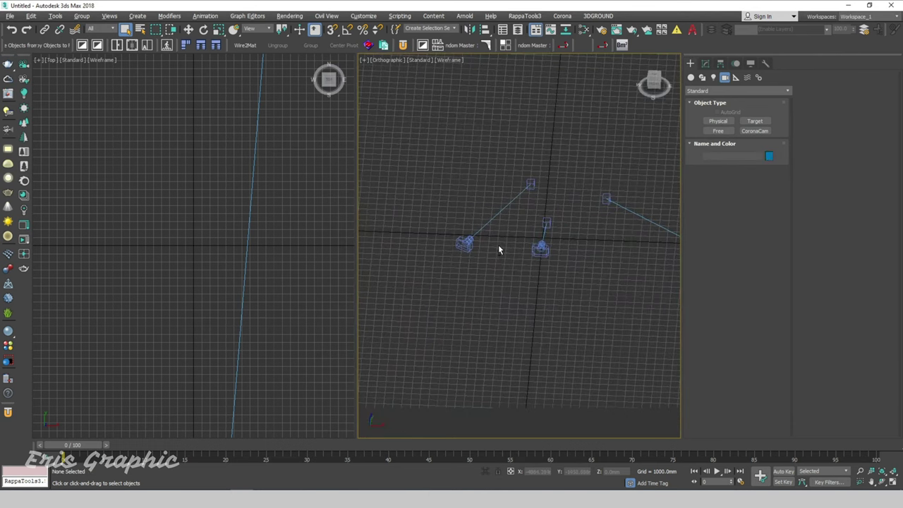
pyautogui.hotkey('alt', 'w')
pyautogui.scroll(-3, 362, 227)
pyautogui.scroll(3, 354, 249)
pyautogui.scroll(-1, 369, 226)
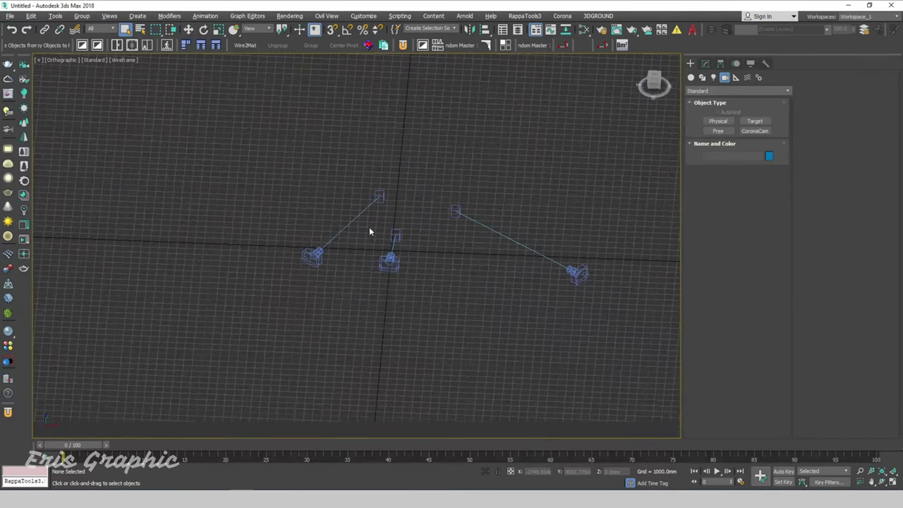
pyautogui.press('p')
pyautogui.moveTo(339, 258)
pyautogui.keyDown('alt'); pyautogui.mouseDown(button='middle')
pyautogui.moveTo(353, 250)
pyautogui.moveTo(305, 286)
pyautogui.mouseUp(button='middle'); pyautogui.keyUp('alt')
# Select CoronaCamera003 and add a Camera Resolution Mod to it
pyautogui.click(253, 275)
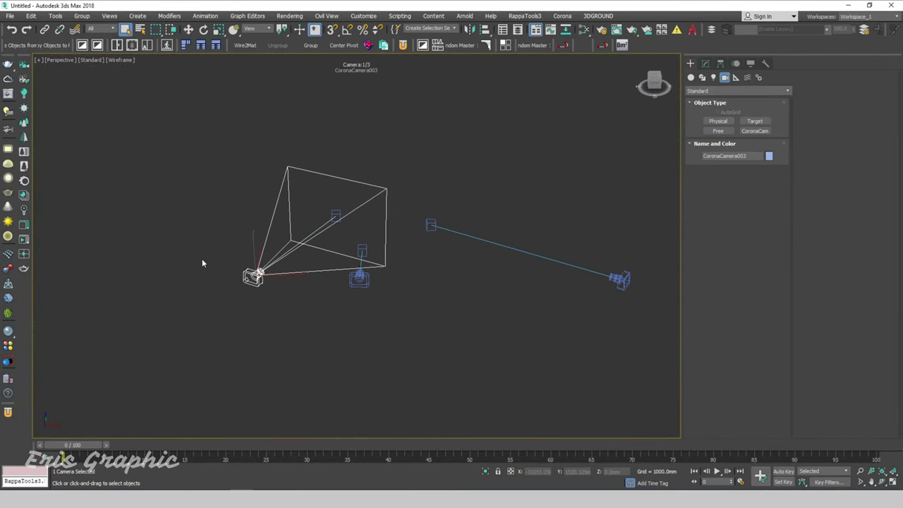
pyautogui.click(706, 63)
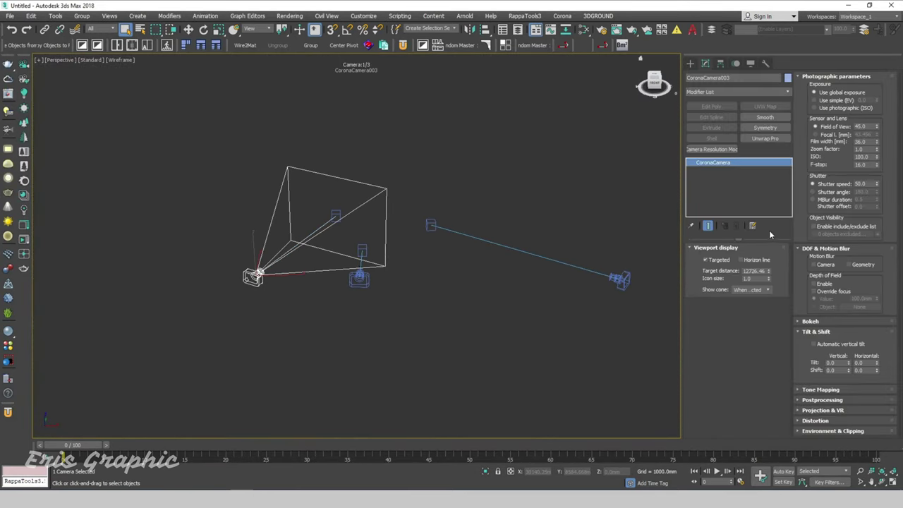
pyautogui.click(712, 149)
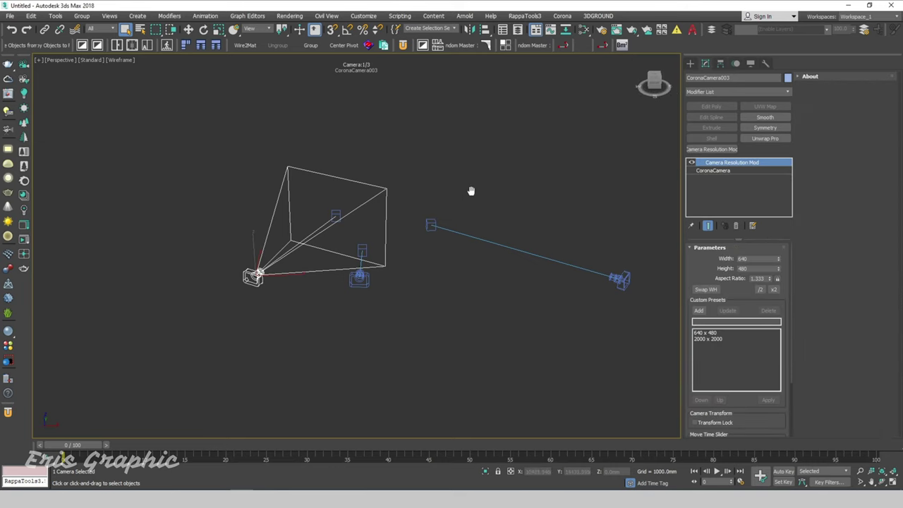
pyautogui.moveTo(471, 191); pyautogui.dragTo(399, 200, button='middle')
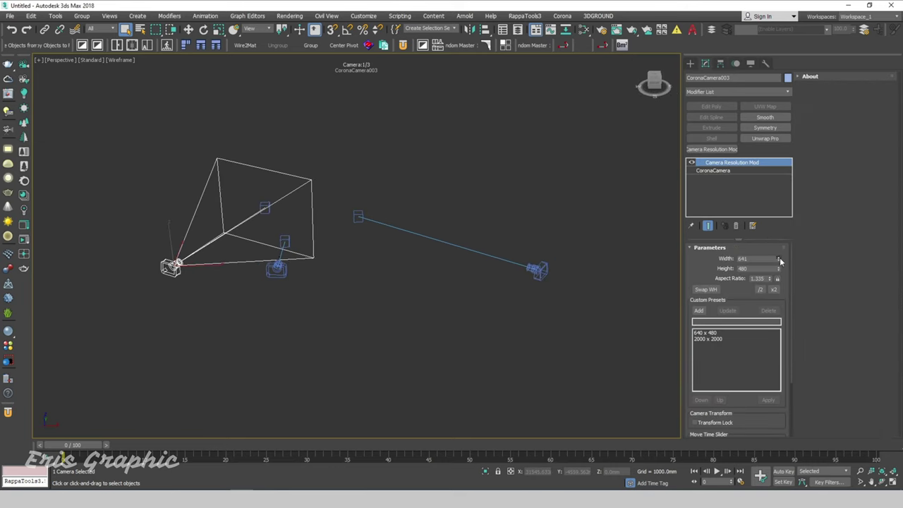
# Set CoronaCamera003's resolution to width 2000 and height 1000, then deselect it
pyautogui.moveTo(780, 261); pyautogui.dragTo(804, 403)
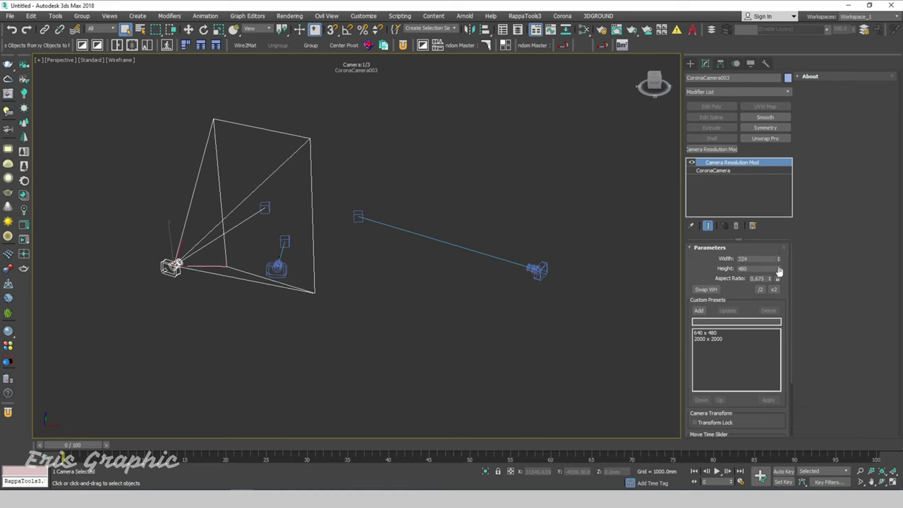
pyautogui.moveTo(779, 271); pyautogui.dragTo(780, 265)
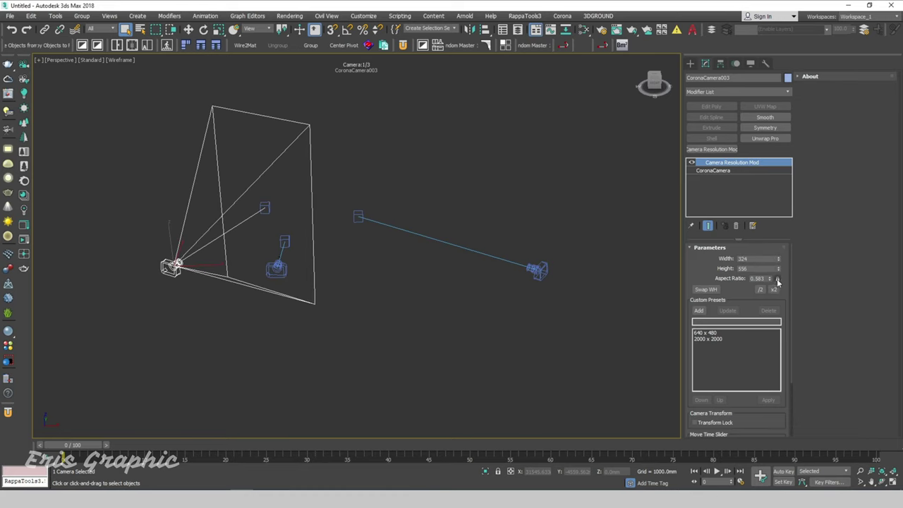
pyautogui.click(778, 278)
pyautogui.moveTo(780, 271)
pyautogui.mouseDown()
pyautogui.moveTo(778, 206)
pyautogui.moveTo(745, 269)
pyautogui.mouseUp()
pyautogui.press('Tab')
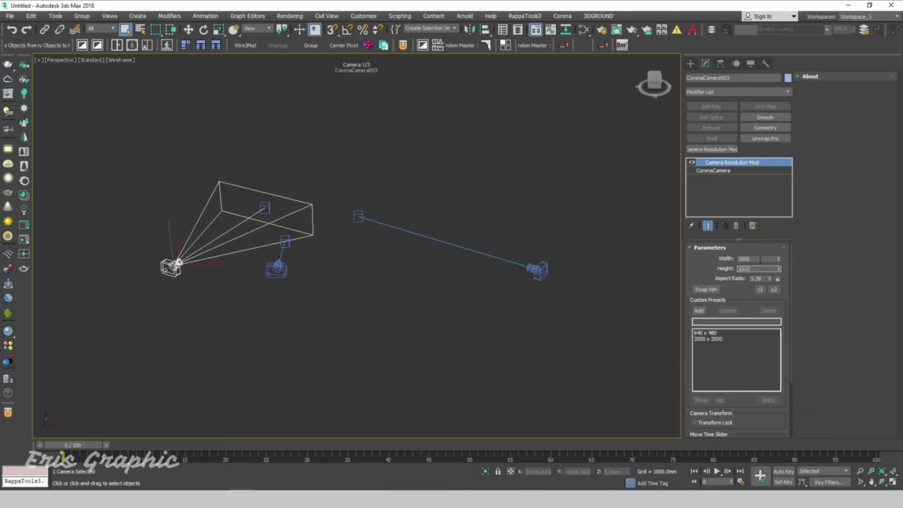
pyautogui.press('Return')
pyautogui.click(516, 189)
pyautogui.scroll(4, 313, 185)
pyautogui.scroll(-6, 294, 195)
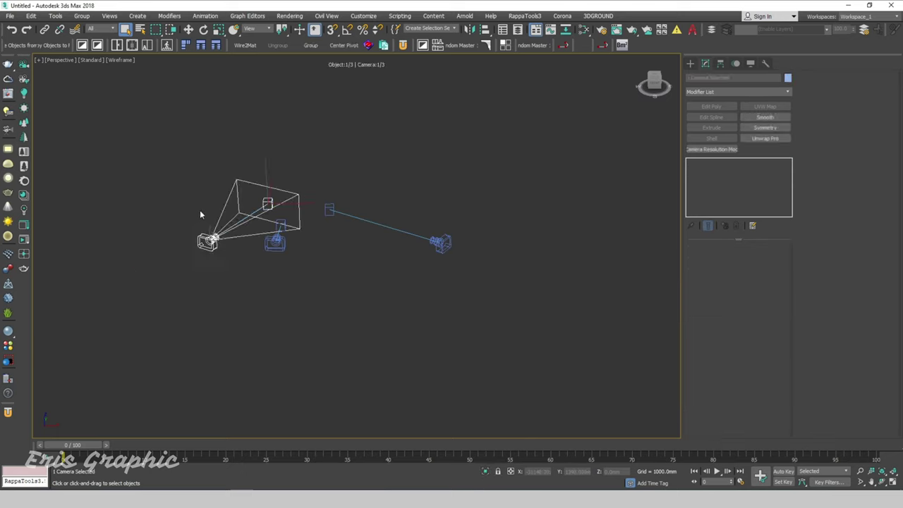
# Restore the Top and Perspective side-by-side layout with Perspective active
pyautogui.click(277, 157)
pyautogui.hotkey('alt', 'w')
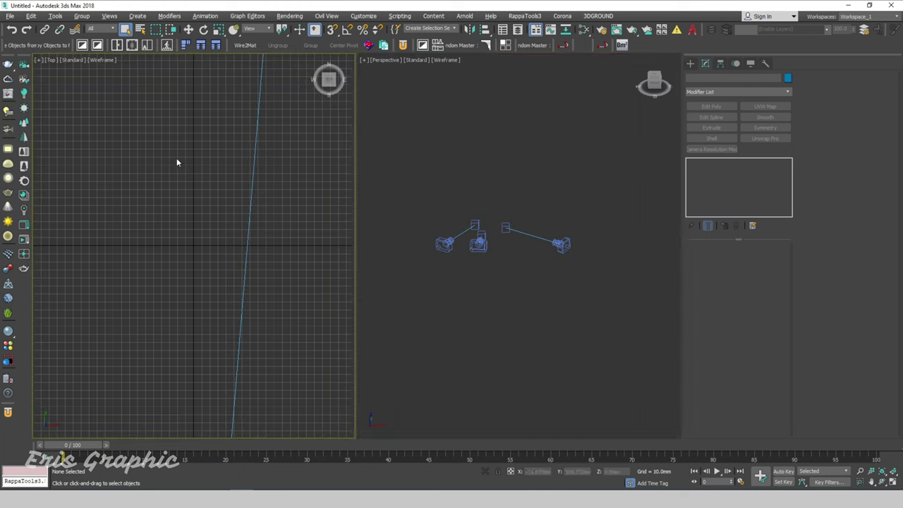
pyautogui.click(429, 206)
pyautogui.scroll(2, 429, 230)
# Box-select CoronaCamera001 in the Perspective view
pyautogui.click(426, 223)
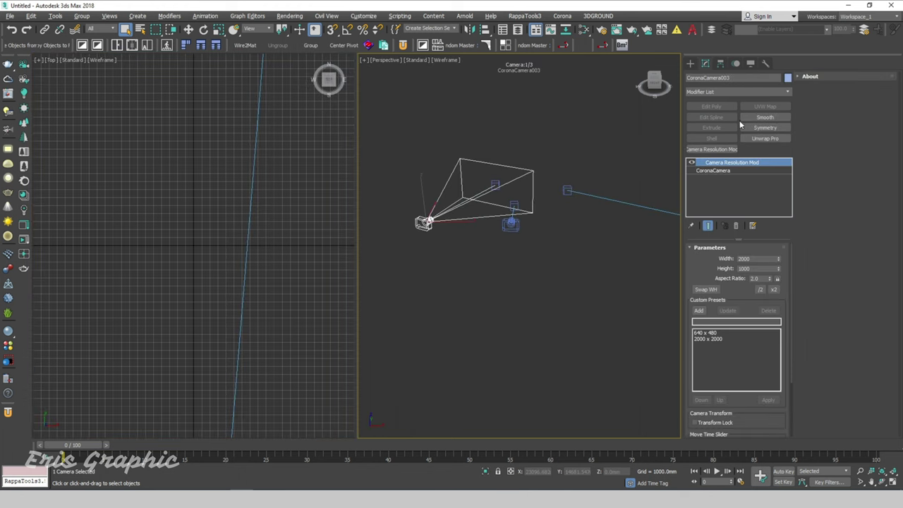
pyautogui.click(133, 164)
pyautogui.scroll(2, 574, 279)
pyautogui.moveTo(543, 241); pyautogui.dragTo(446, 194)
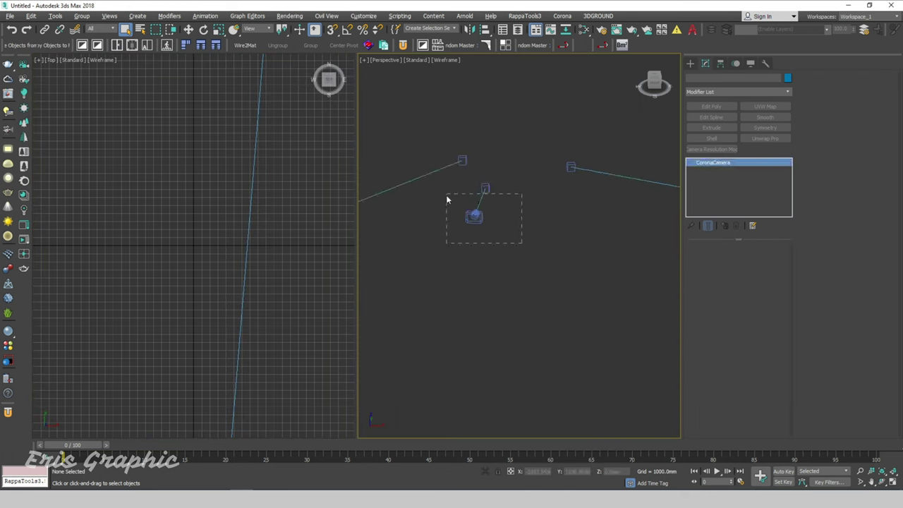
pyautogui.click(369, 219)
pyautogui.scroll(-2, 466, 233)
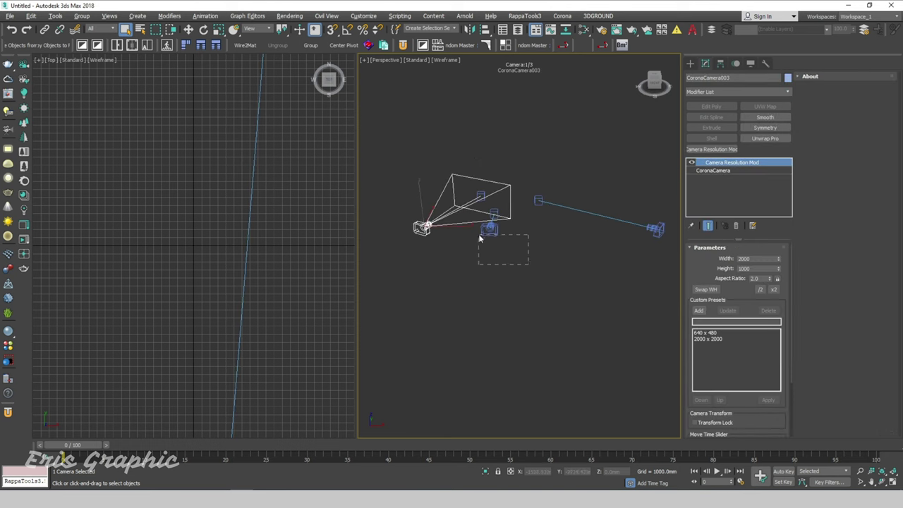
pyautogui.moveTo(491, 241); pyautogui.dragTo(484, 224)
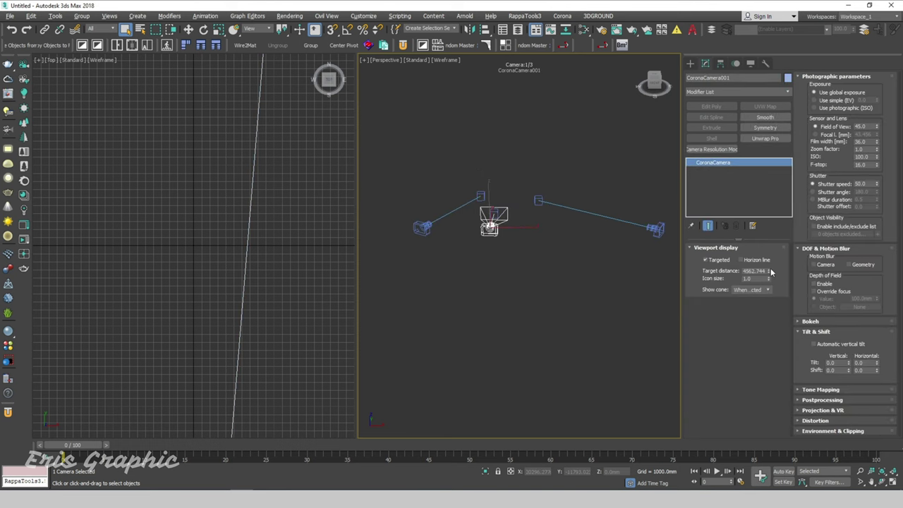
# Add a Camera Resolution Mod to CoronaCamera001 with height 2000 for a 2000 × 2000 frame
pyautogui.click(698, 149)
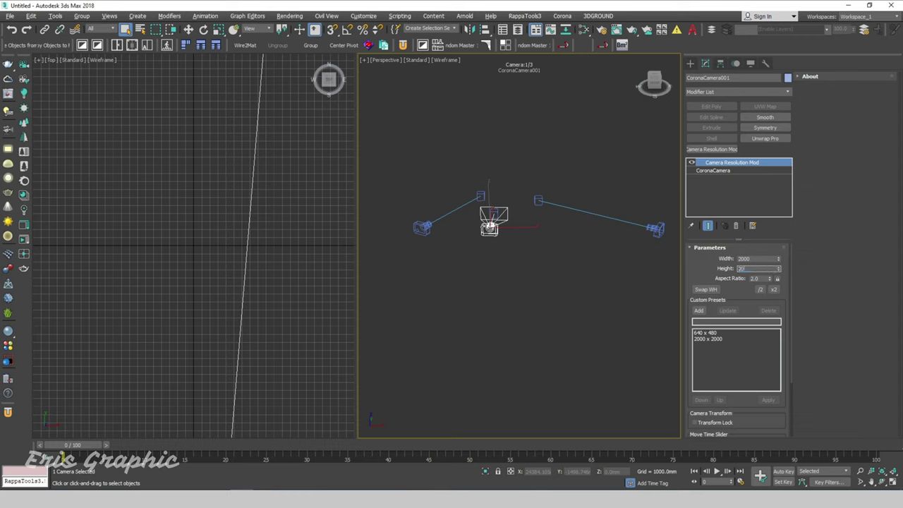
pyautogui.click(502, 179)
pyautogui.scroll(3, 486, 212)
pyautogui.click(503, 252)
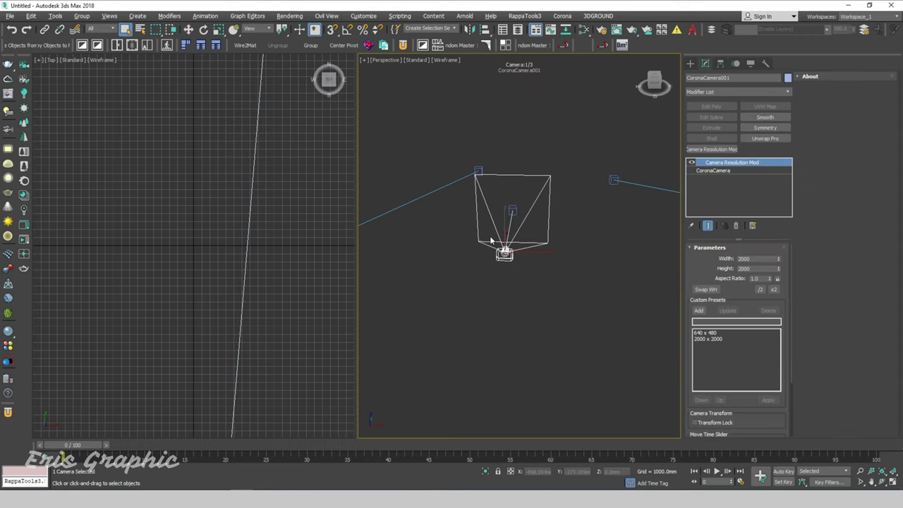
pyautogui.scroll(-2, 535, 225)
# Maximize Perspective, orbit, and select CoronaCamera003 then the right-hand camera
pyautogui.hotkey('alt', 'w')
pyautogui.moveTo(462, 251)
pyautogui.keyDown('alt'); pyautogui.mouseDown(button='middle')
pyautogui.moveTo(498, 246)
pyautogui.moveTo(314, 324)
pyautogui.mouseUp(button='middle'); pyautogui.keyUp('alt')
pyautogui.click(267, 303)
pyautogui.keyDown('alt'); pyautogui.moveTo(499, 299); pyautogui.dragTo(486, 264, button='middle'); pyautogui.keyUp('alt')
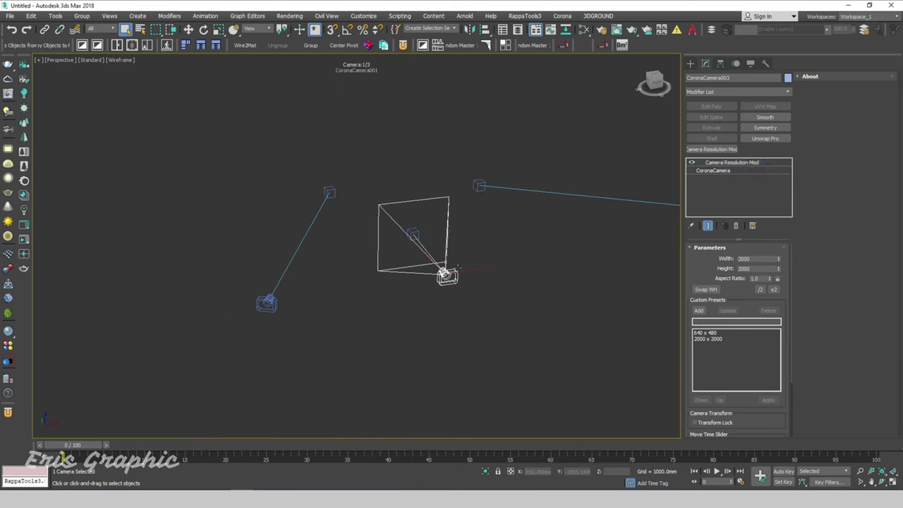
pyautogui.moveTo(614, 224); pyautogui.dragTo(536, 258)
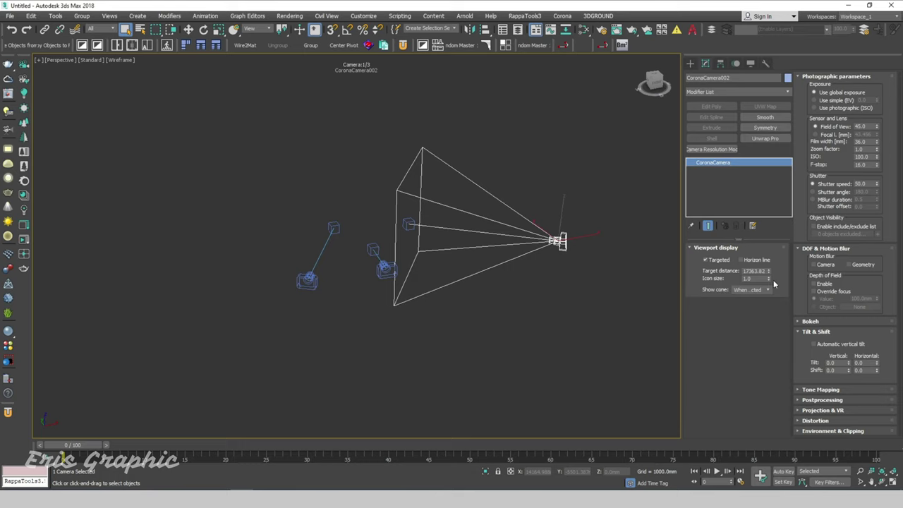
# Add a Camera Resolution Mod to CoronaCamera002 with width 1000, giving 1000 × 2000
pyautogui.click(711, 150)
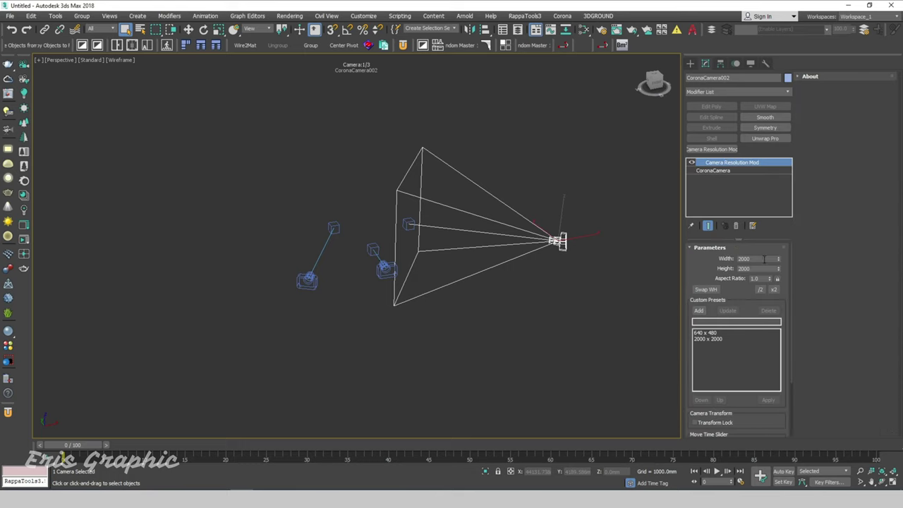
pyautogui.doubleClick(764, 259)
pyautogui.press('Tab')
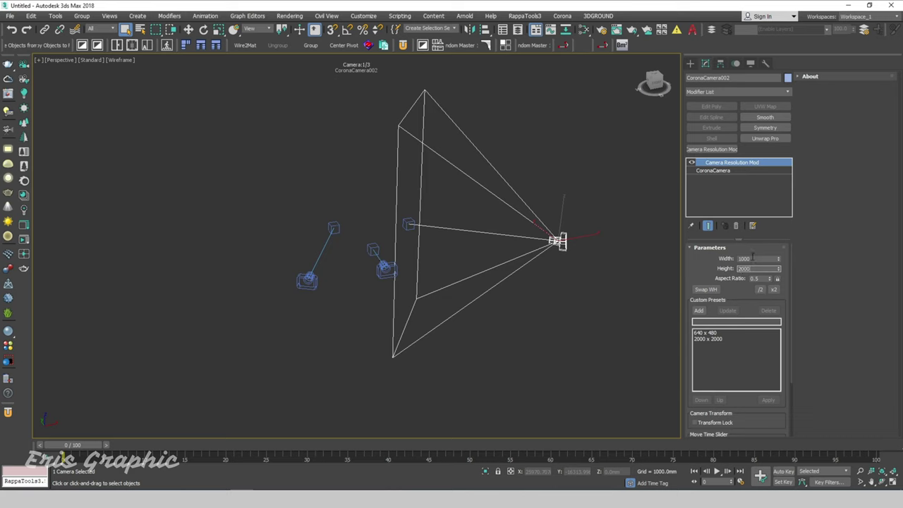
pyautogui.click(526, 185)
# Select the three cameras and CoronaCamera002 again to compare their resolutions
pyautogui.scroll(-3, 524, 182)
pyautogui.moveTo(590, 171); pyautogui.dragTo(470, 251)
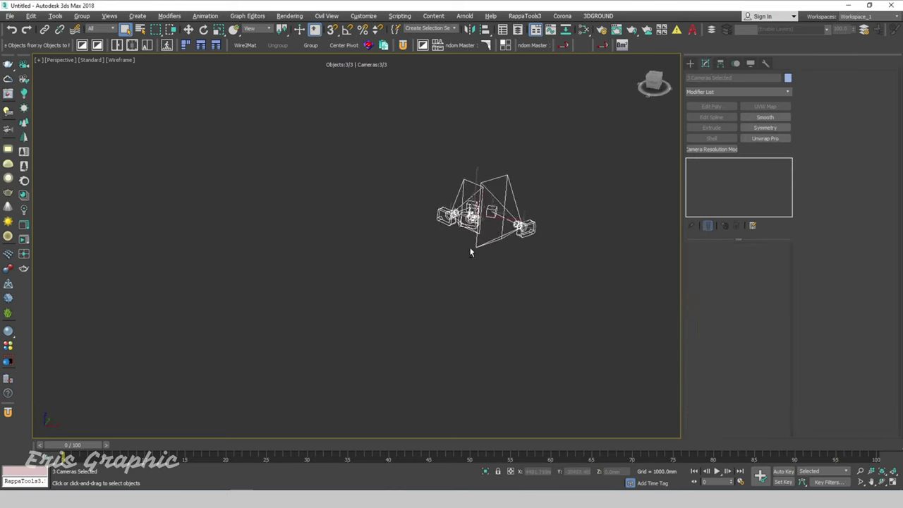
pyautogui.scroll(4, 532, 223)
pyautogui.moveTo(532, 223)
pyautogui.mouseDown(button='middle')
pyautogui.moveTo(473, 224)
pyautogui.moveTo(484, 237)
pyautogui.mouseUp(button='middle')
pyautogui.click(488, 243)
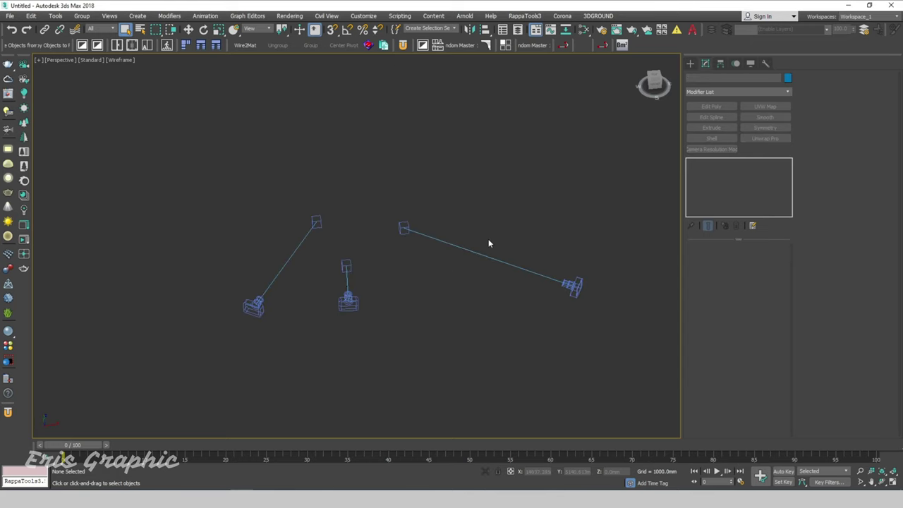
pyautogui.scroll(-2, 488, 244)
pyautogui.moveTo(583, 312); pyautogui.dragTo(508, 232)
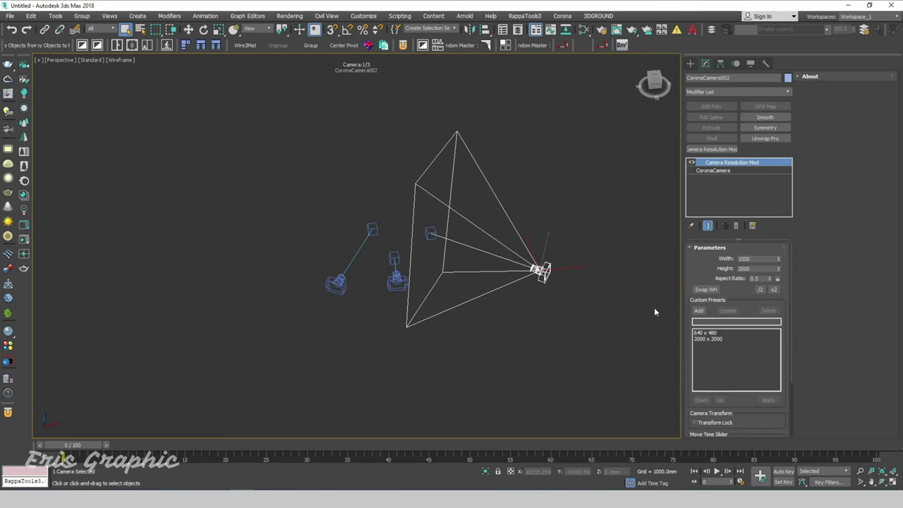
pyautogui.click(552, 228)
pyautogui.scroll(-3, 476, 239)
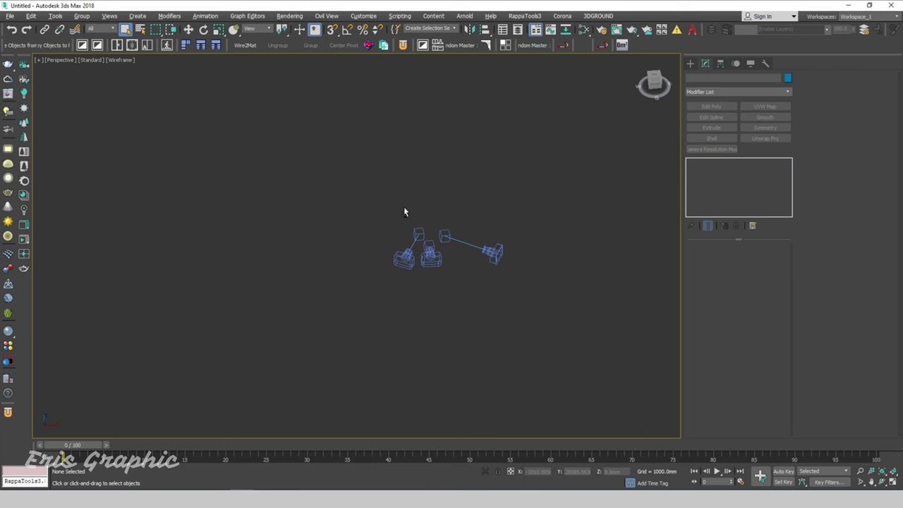
# Restore the two-viewport layout and enable Safe Frame in the left viewport
pyautogui.hotkey('alt', 'w')
pyautogui.click(282, 195)
pyautogui.hotkey('shift', 'f')
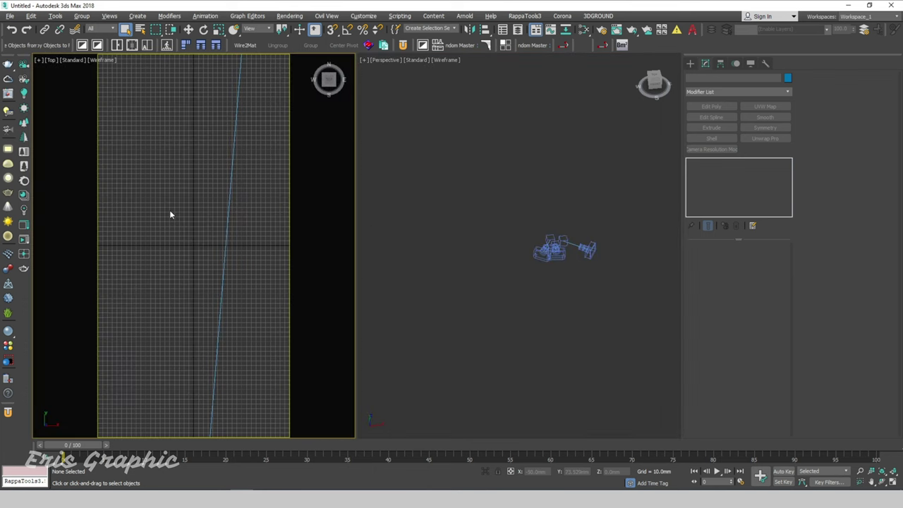
pyautogui.click(513, 191)
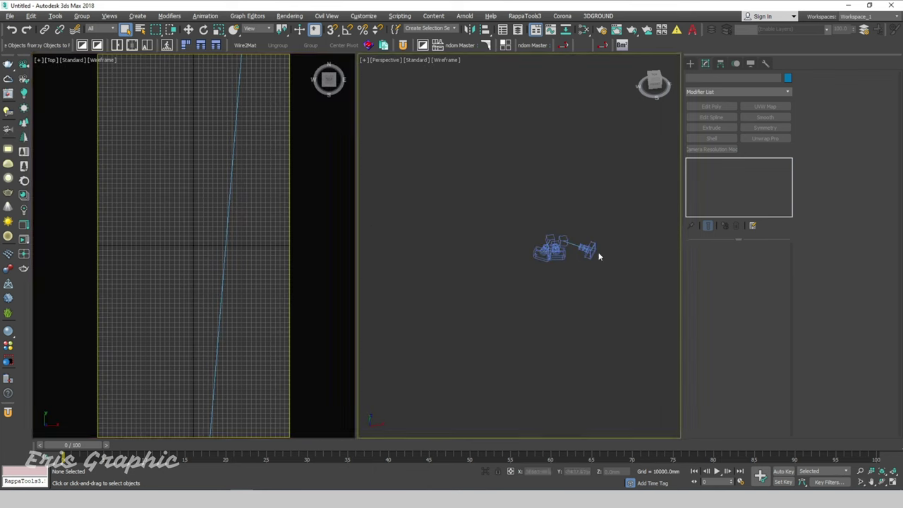
pyautogui.scroll(3, 599, 252)
pyautogui.click(571, 244)
pyautogui.click(576, 161)
pyautogui.click(182, 127)
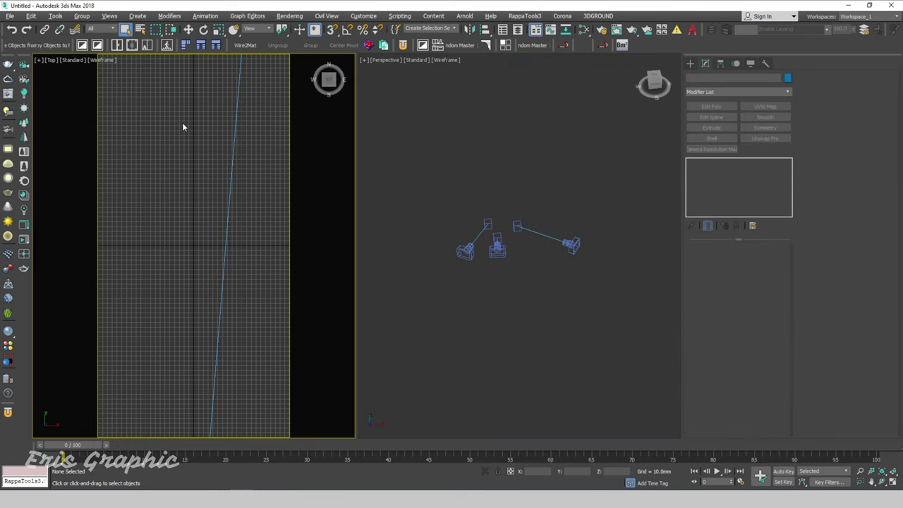
# Look through CoronaCamera003, 002, then 001 in the left viewport, and maximize Perspective
pyautogui.press('c')
pyautogui.doubleClick(409, 196)
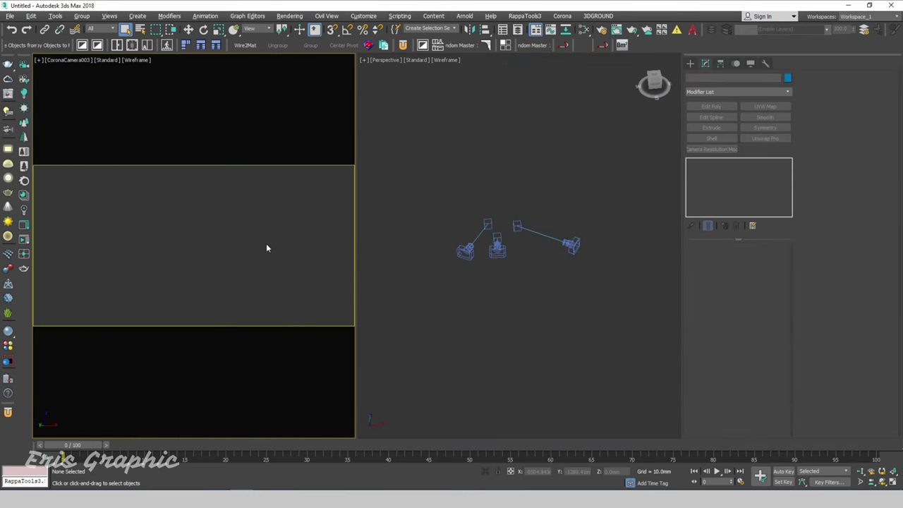
pyautogui.press('c')
pyautogui.doubleClick(435, 187)
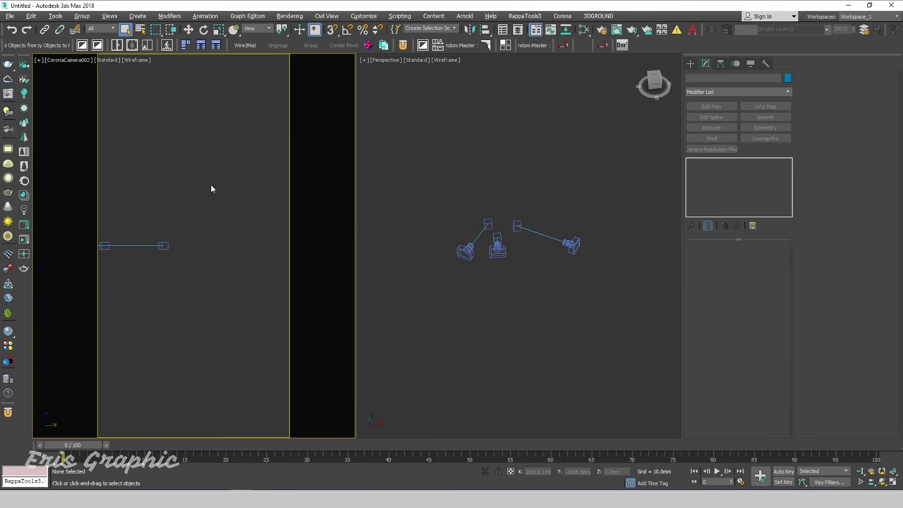
pyautogui.press('c')
pyautogui.doubleClick(423, 184)
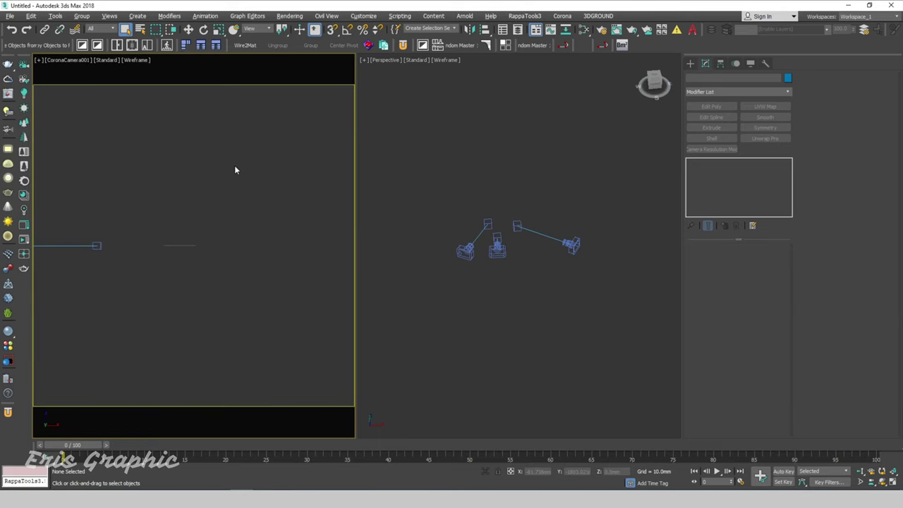
pyautogui.click(483, 222)
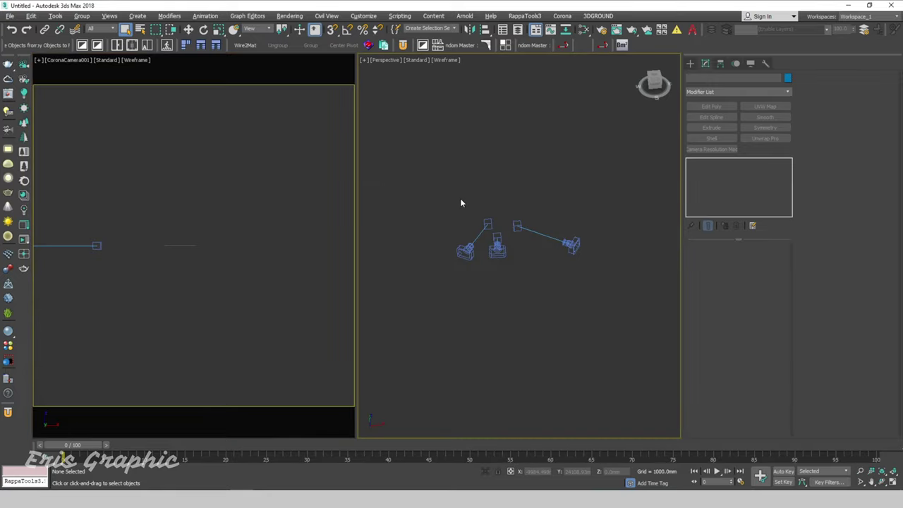
pyautogui.hotkey('alt', 'w')
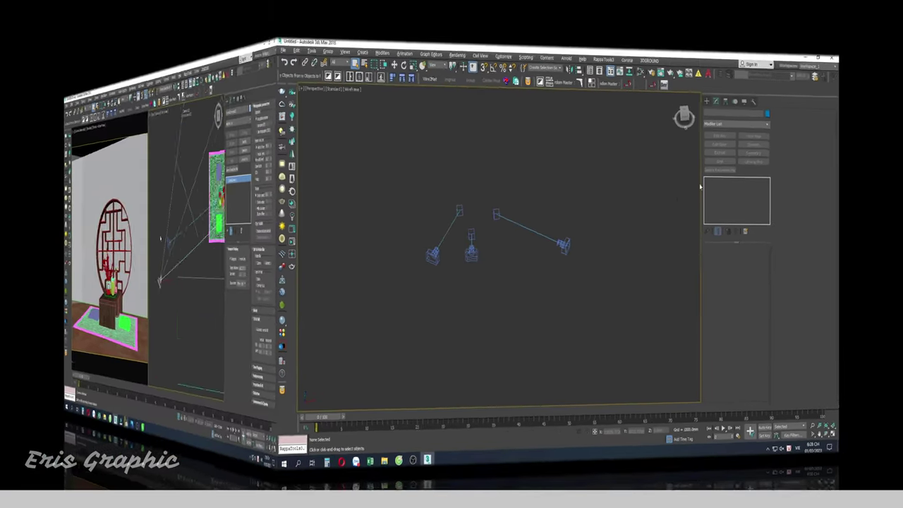
# Give CoronaCamera003 a Camera Resolution Mod and lower its height from 1800 to 1543
pyautogui.scroll(3, 430, 231)
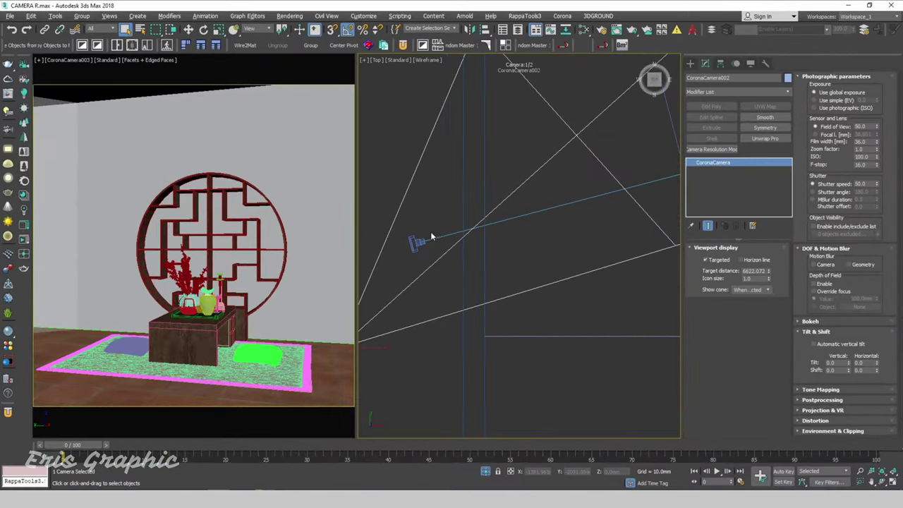
pyautogui.click(428, 235)
pyautogui.moveTo(428, 237); pyautogui.dragTo(402, 251)
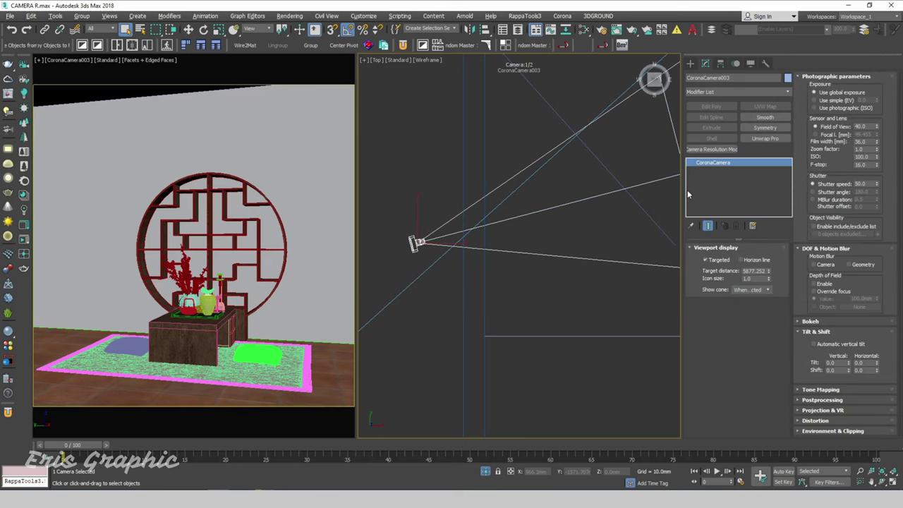
pyautogui.click(718, 149)
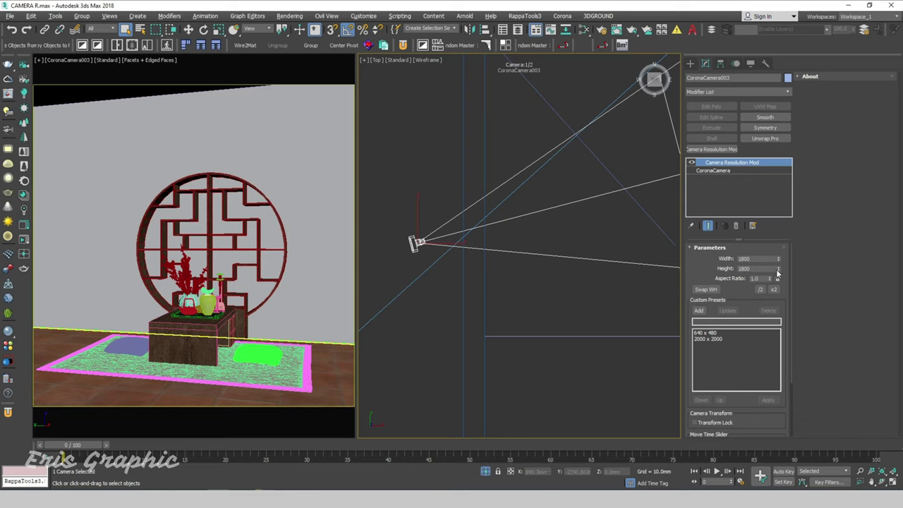
pyautogui.moveTo(777, 272); pyautogui.dragTo(787, 387)
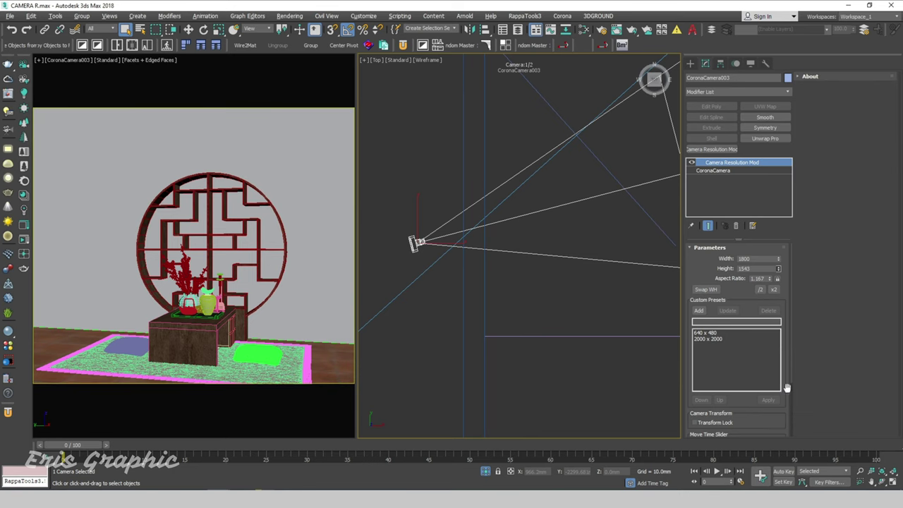
pyautogui.scroll(-5, 478, 217)
pyautogui.scroll(2, 478, 216)
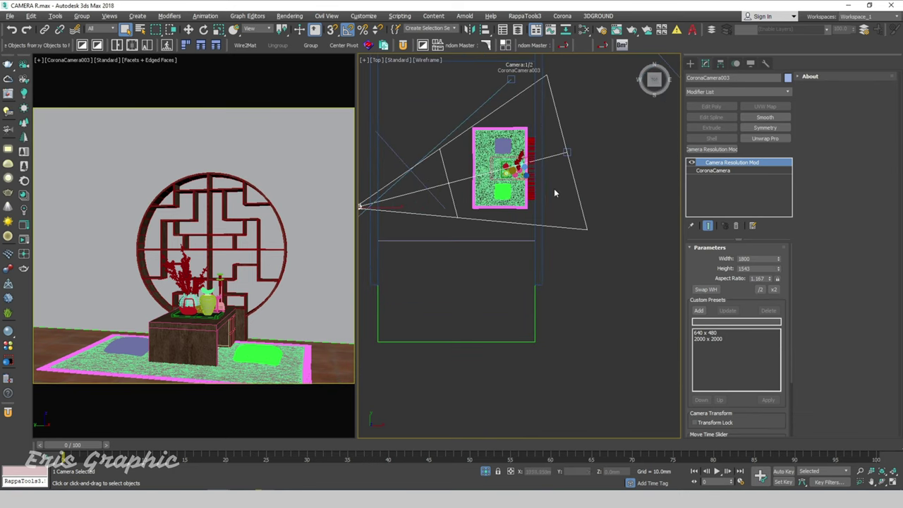
# Move CoronaCamera003 down along Y in Front view, then return to Top and reselect it
pyautogui.click(584, 136)
pyautogui.press('f')
pyautogui.press('w')
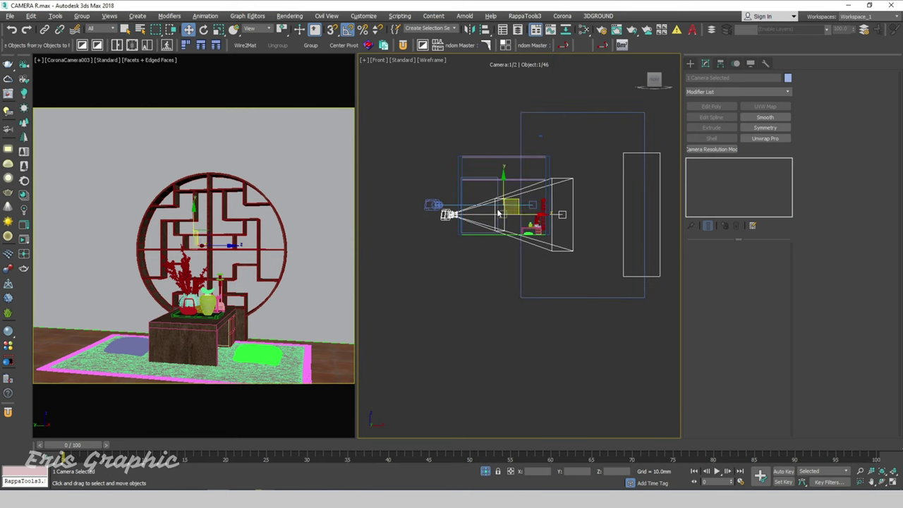
pyautogui.scroll(4, 498, 213)
pyautogui.moveTo(512, 197); pyautogui.dragTo(512, 208)
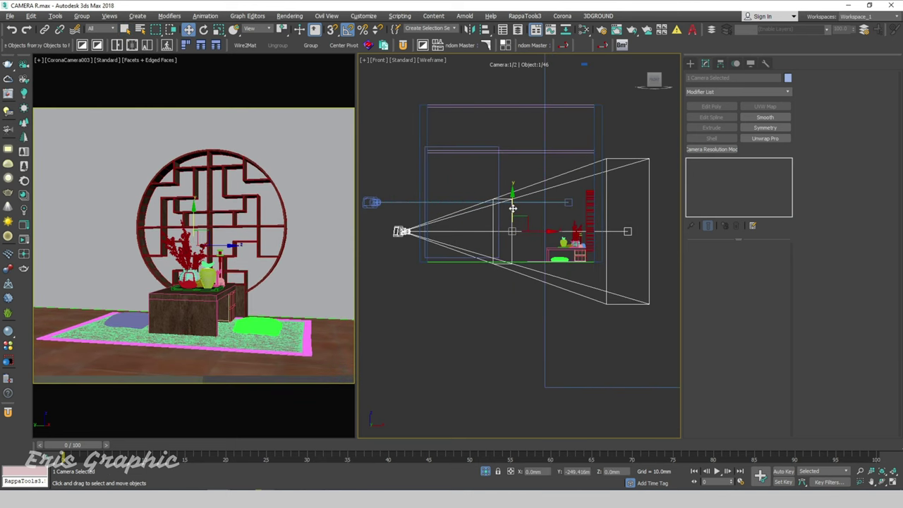
pyautogui.press('t')
pyautogui.scroll(-2, 633, 221)
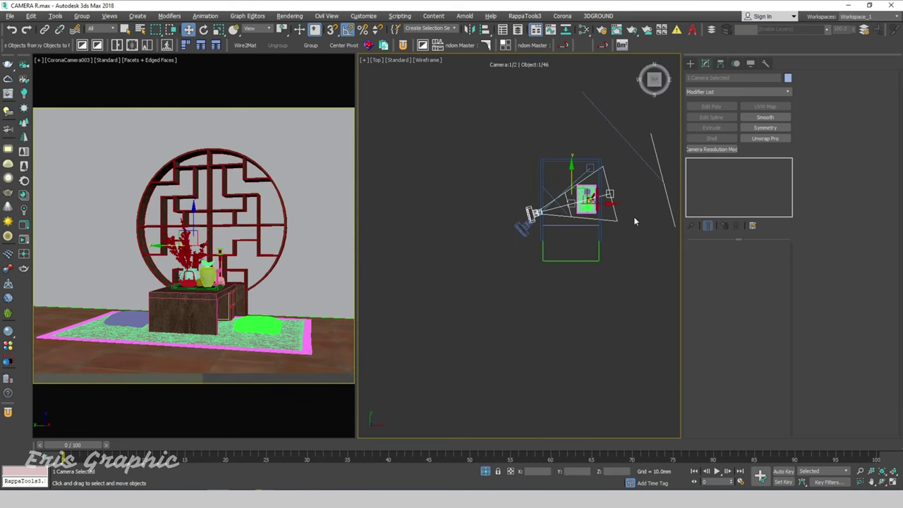
pyautogui.click(626, 236)
pyautogui.scroll(5, 536, 237)
pyautogui.click(525, 254)
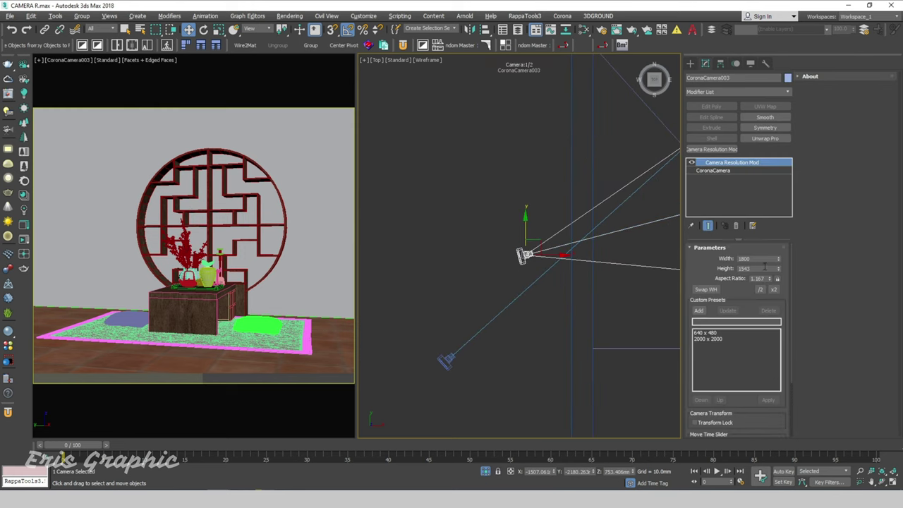
# Set CoronaCamera003's resolution to 2200 × 1500 and shift the camera left along X
pyautogui.moveTo(779, 262); pyautogui.dragTo(783, 183)
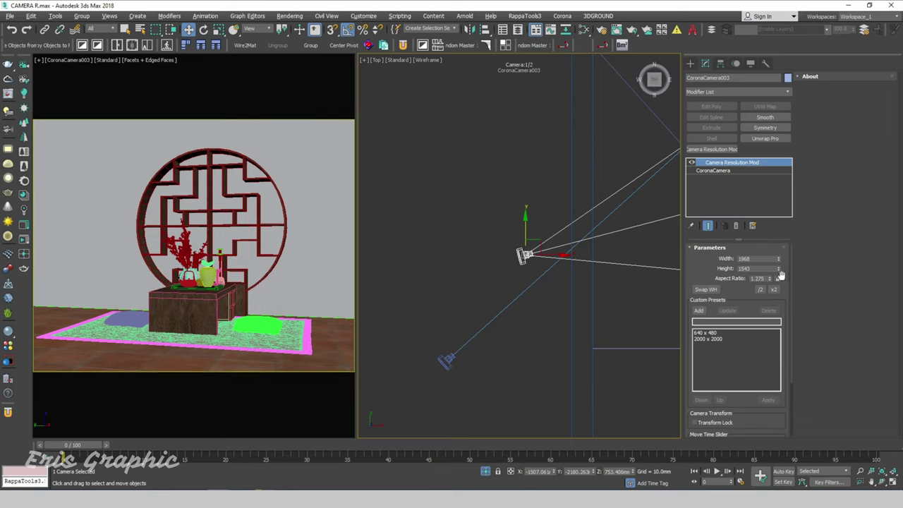
pyautogui.moveTo(778, 271)
pyautogui.mouseDown()
pyautogui.moveTo(779, 290)
pyautogui.moveTo(778, 254)
pyautogui.mouseUp()
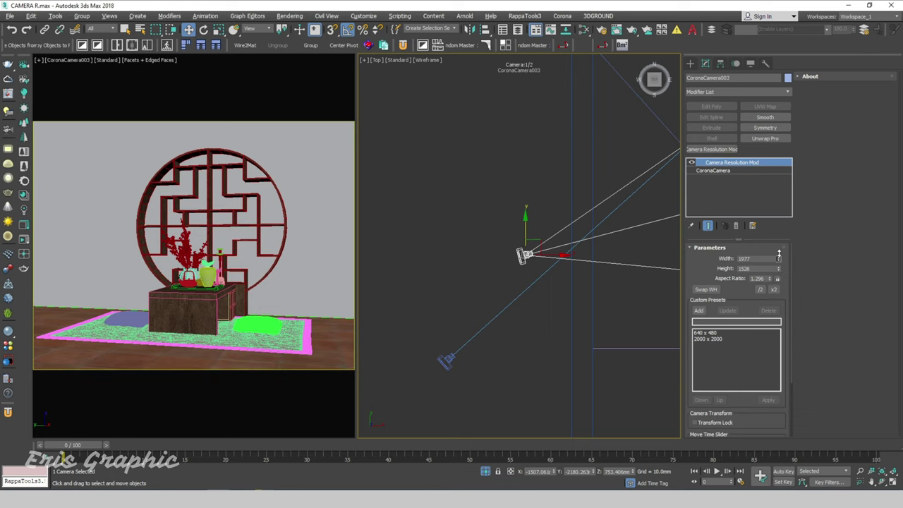
pyautogui.doubleClick(764, 259)
pyautogui.press('Tab')
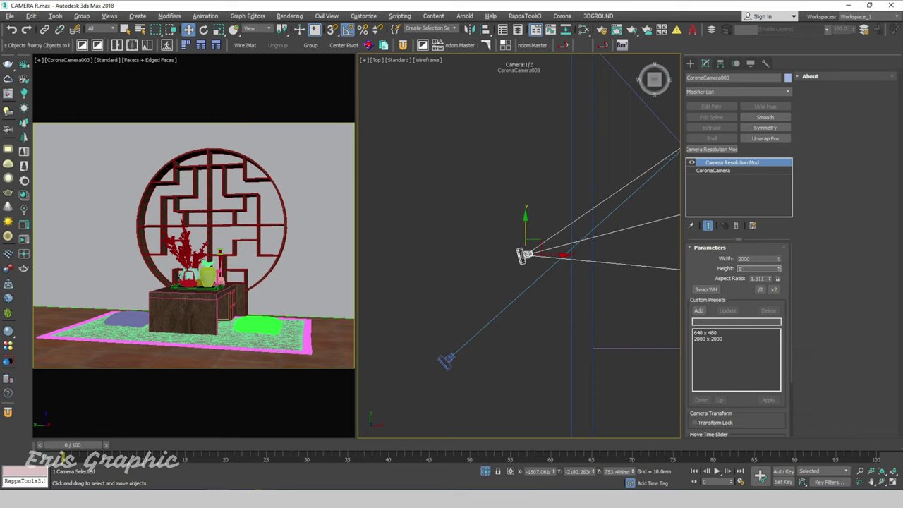
pyautogui.write('500')
pyautogui.doubleClick(758, 260)
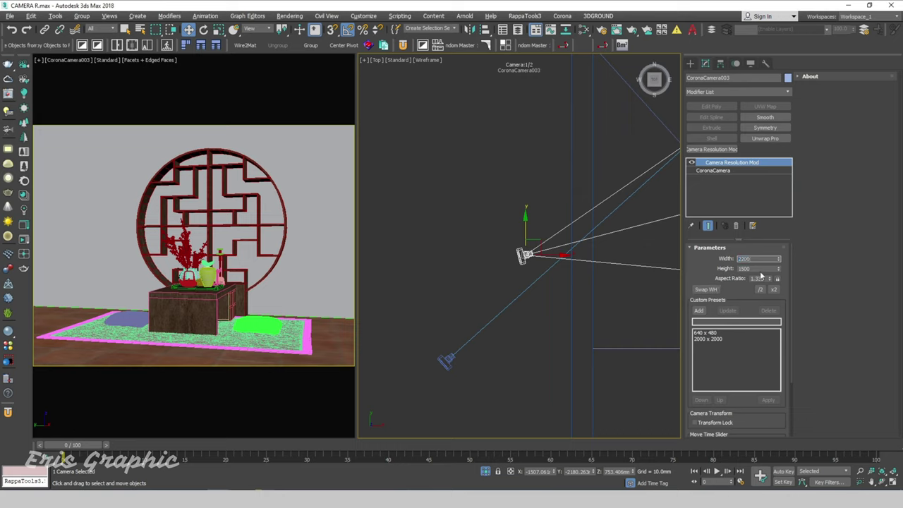
pyautogui.press('Tab')
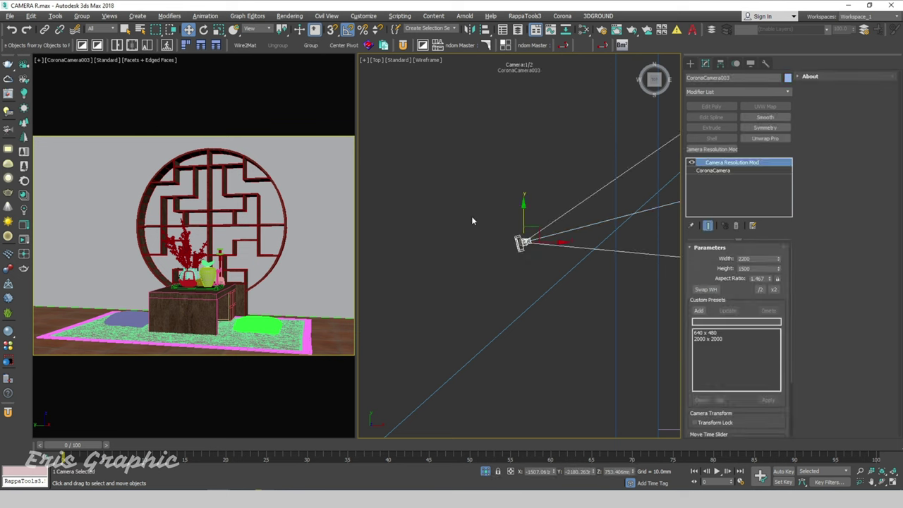
pyautogui.moveTo(545, 242); pyautogui.dragTo(493, 250)
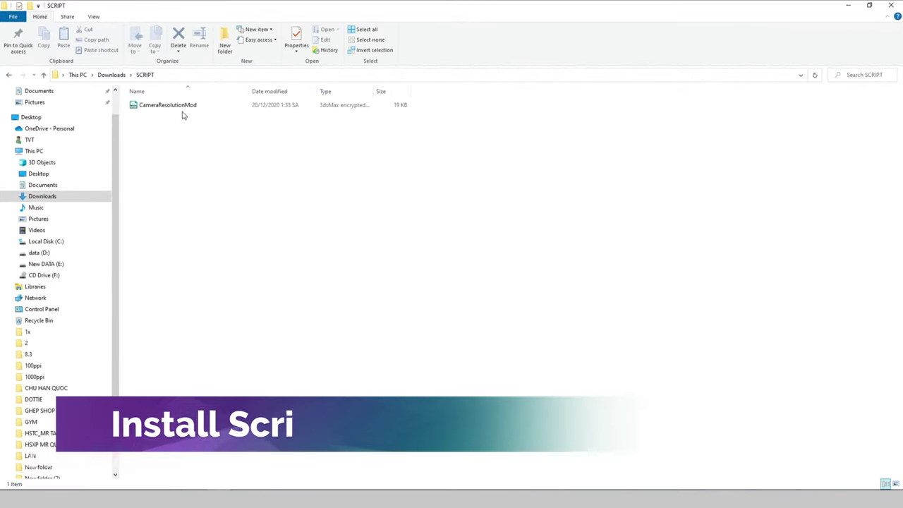
# Copy the CameraResolutionMod script and browse to C:\Program Files\Autodesk\3ds Max 2018
pyautogui.click(180, 107)
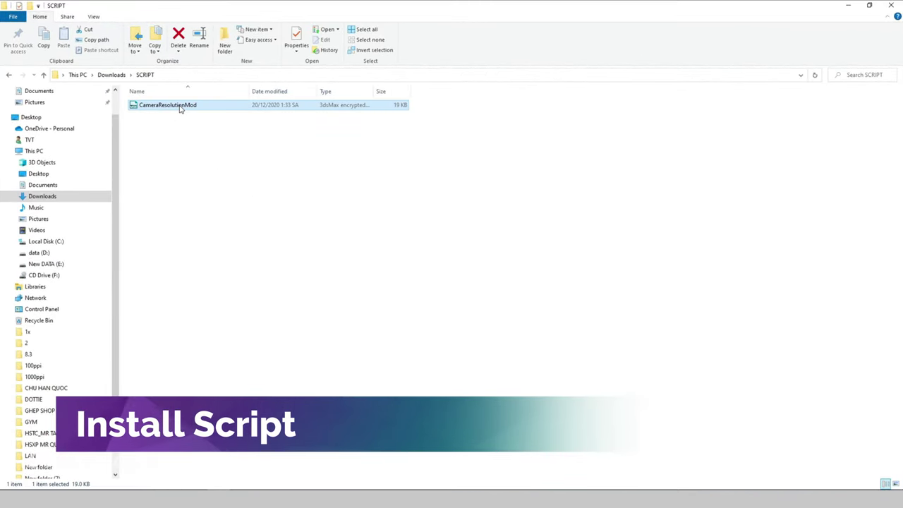
pyautogui.rightClick(180, 105)
pyautogui.click(202, 270)
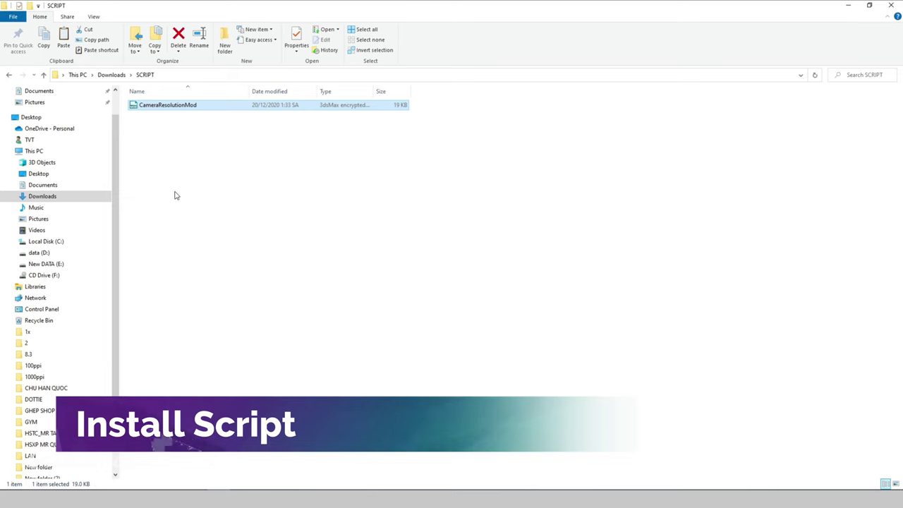
pyautogui.click(62, 243)
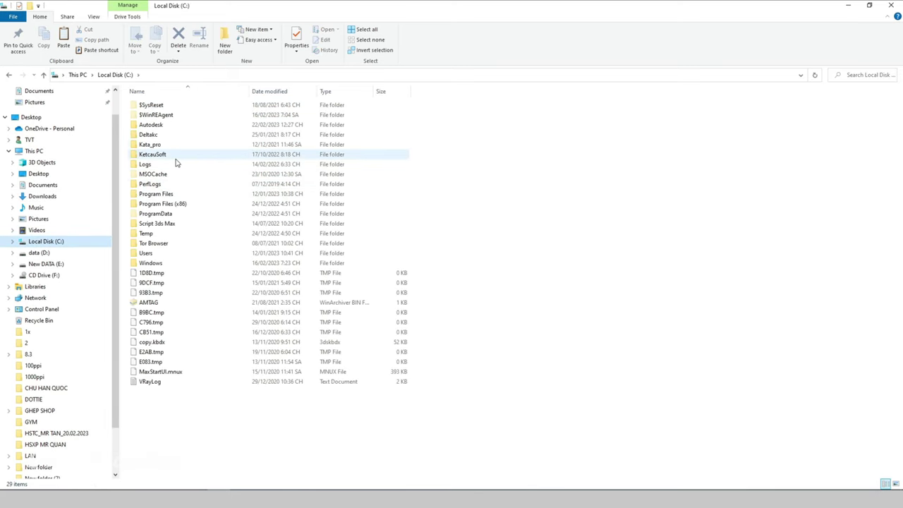
pyautogui.doubleClick(168, 195)
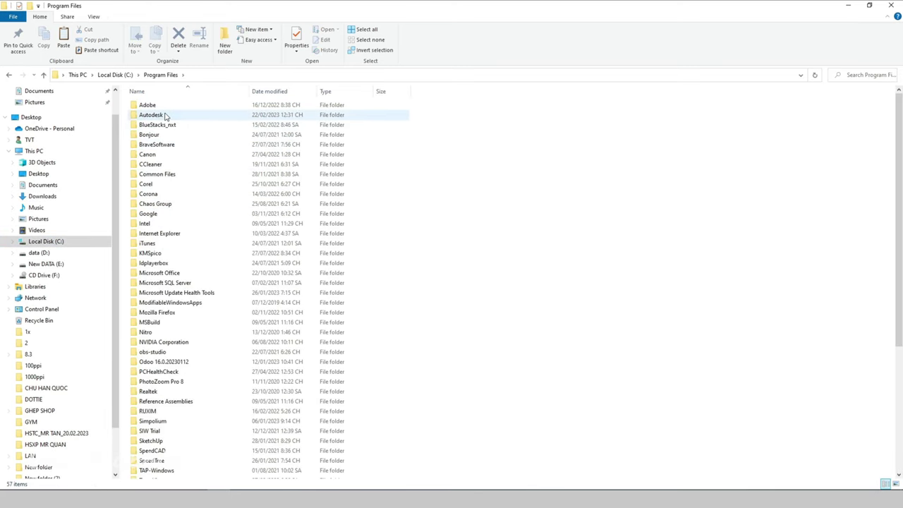
pyautogui.doubleClick(167, 114)
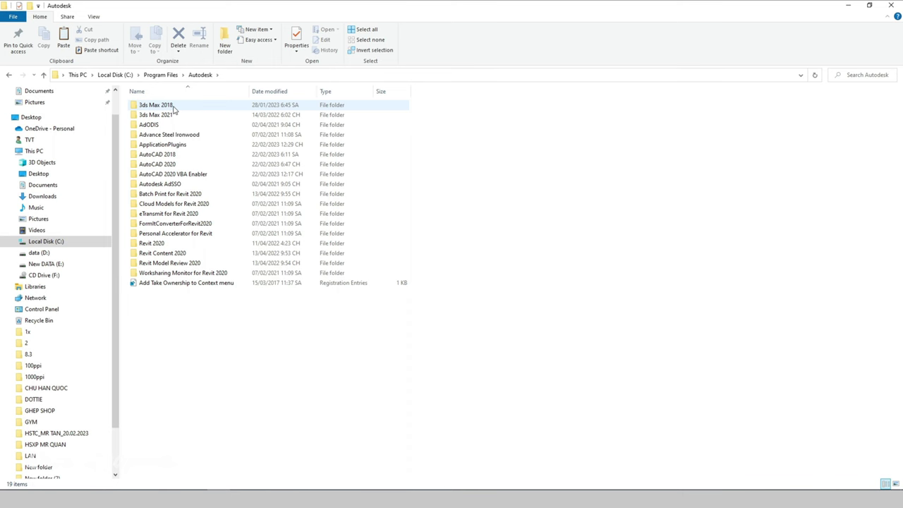
pyautogui.doubleClick(157, 105)
pyautogui.scroll(-4, 517, 240)
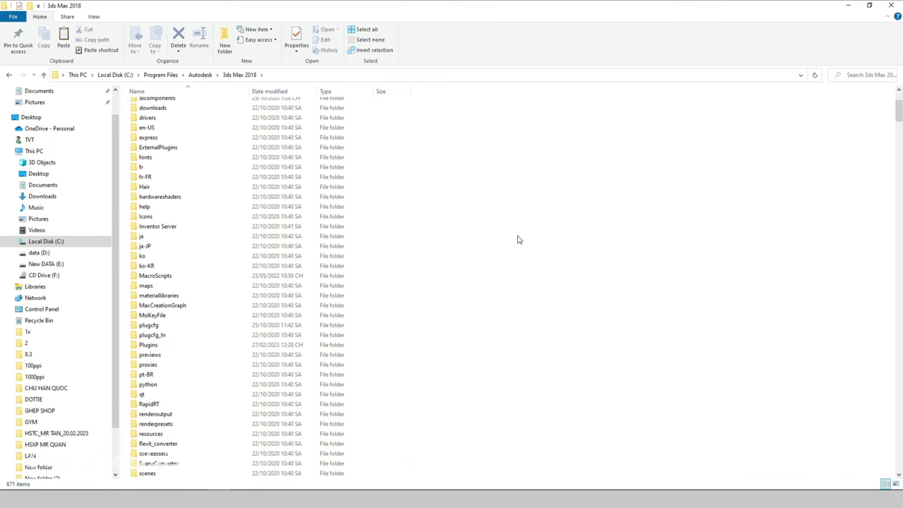
pyautogui.scroll(-5, 517, 240)
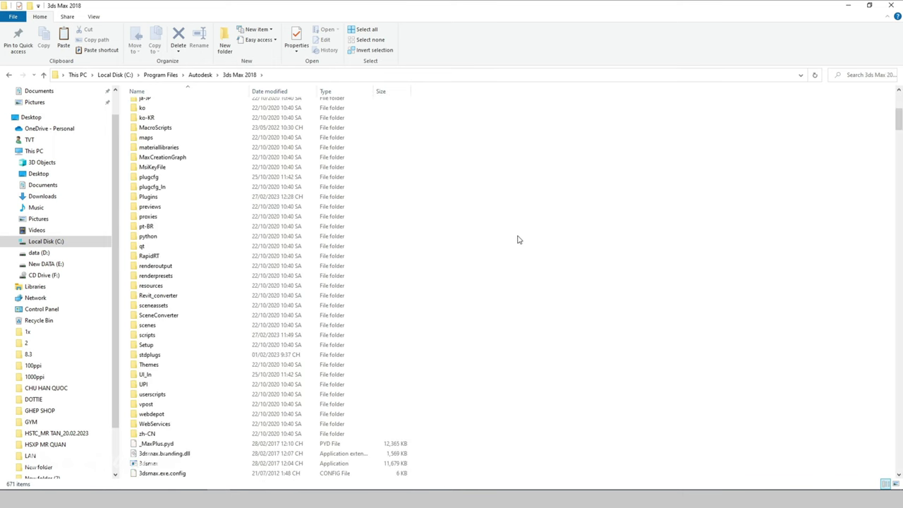
# Paste the script into stdplugs\stdscripts, replacing the existing CameraResolutionMod.mse
pyautogui.click(151, 355)
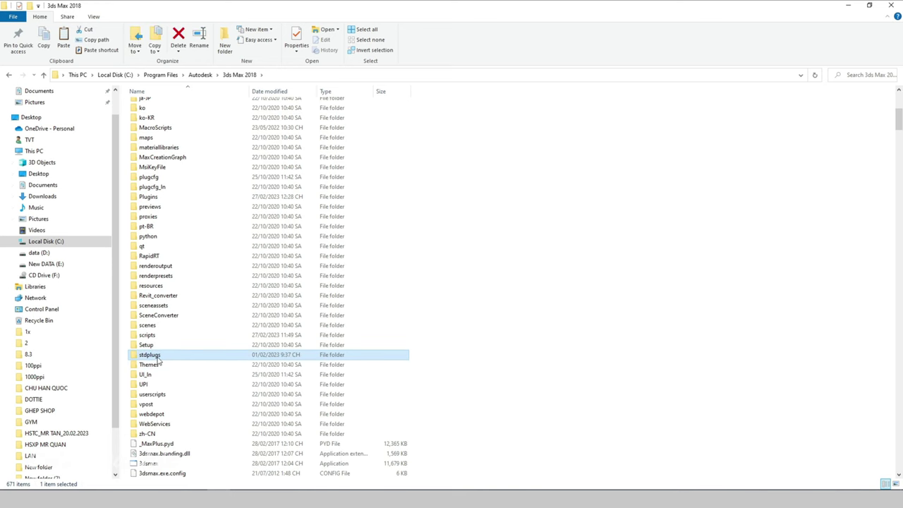
pyautogui.doubleClick(158, 357)
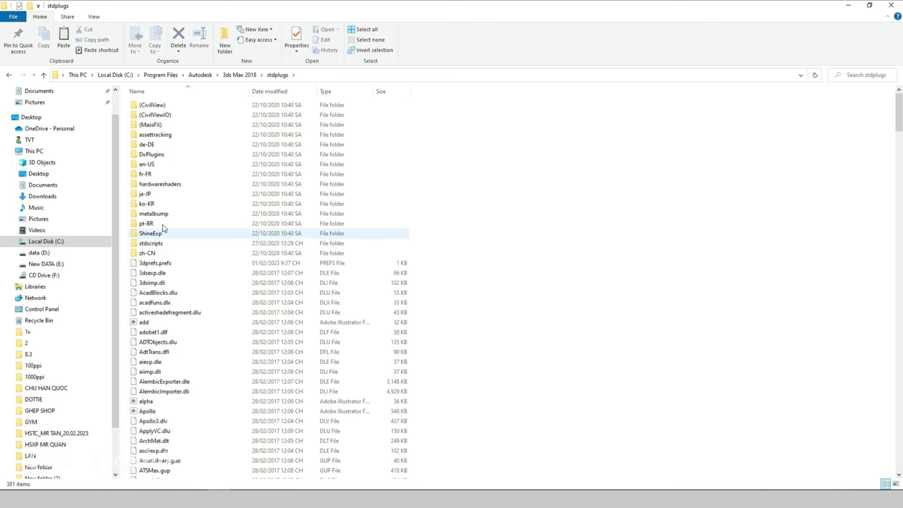
pyautogui.doubleClick(163, 244)
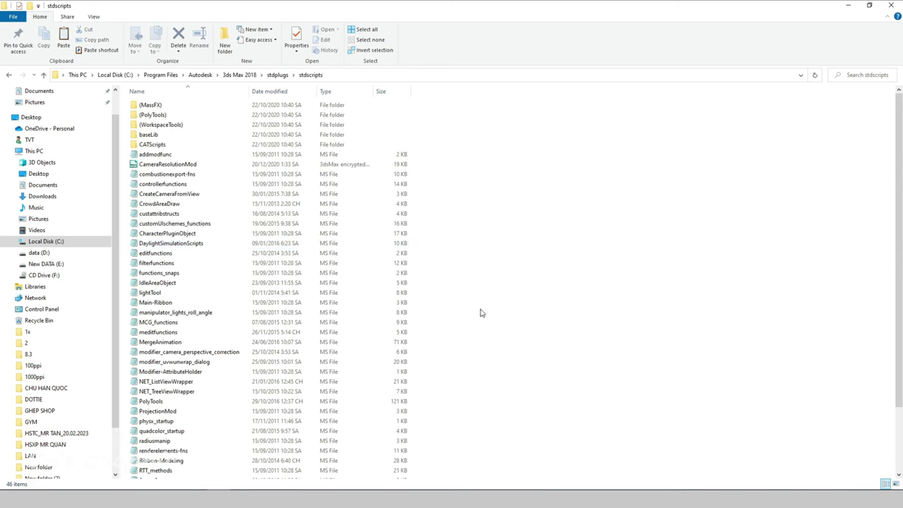
pyautogui.rightClick(522, 244)
pyautogui.click(543, 306)
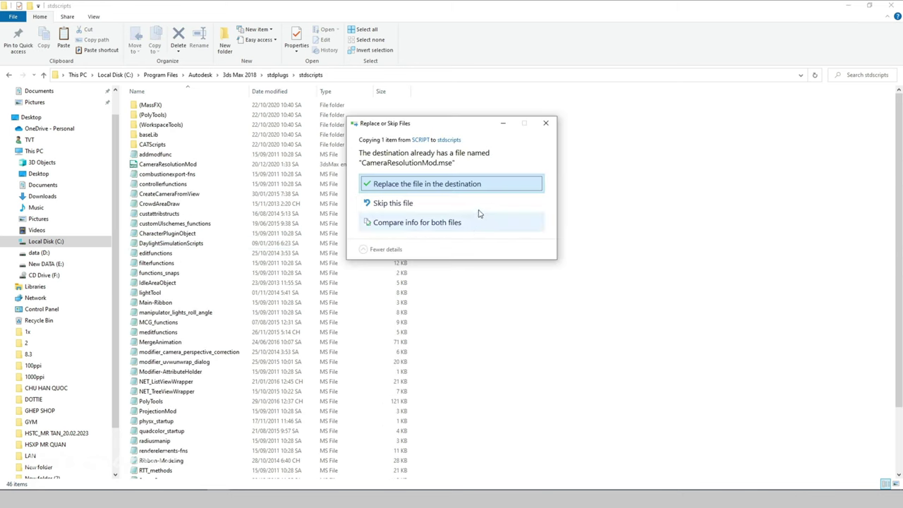
pyautogui.click(455, 184)
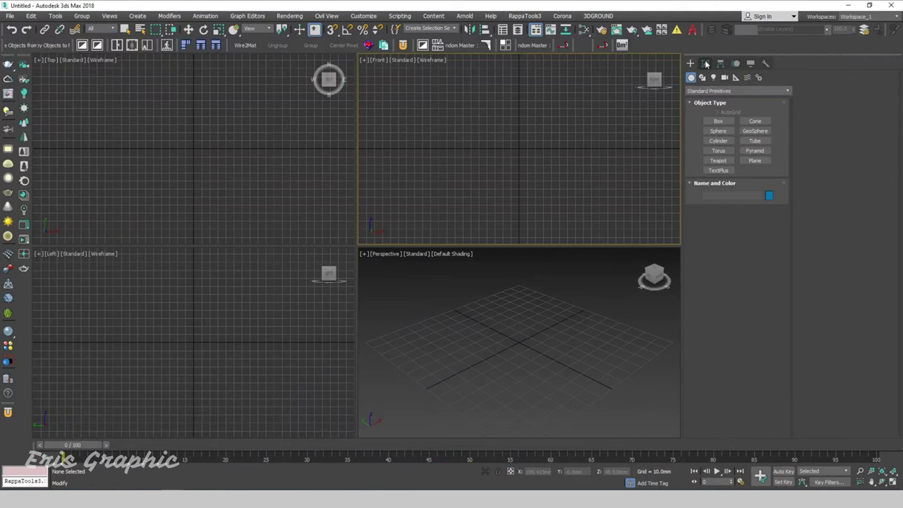
# Bring up the Configure Modifier Sets dialog from the Modify panel
pyautogui.click(706, 64)
pyautogui.click(753, 215)
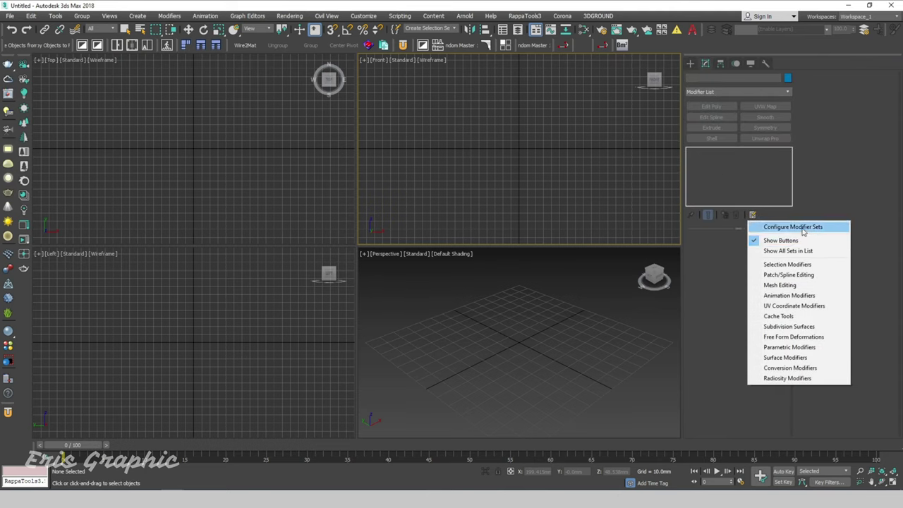
pyautogui.click(793, 227)
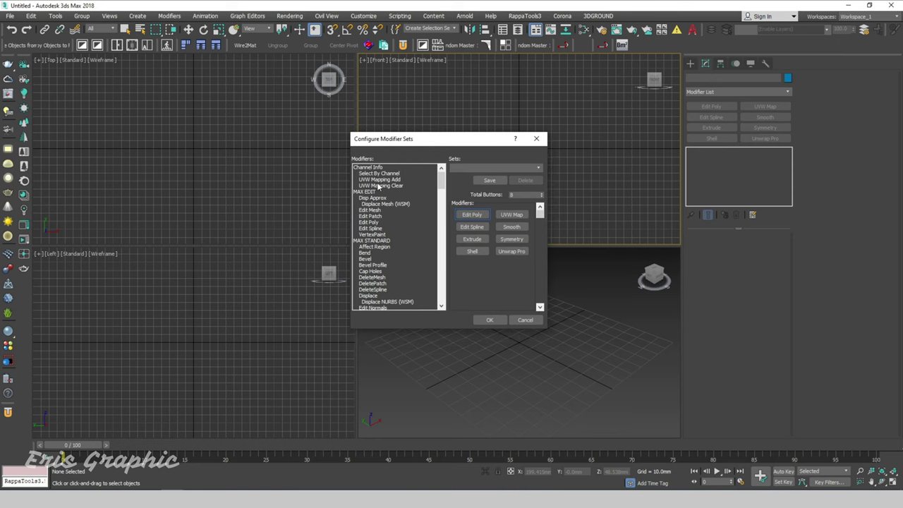
# Raise the modifier set to 9 buttons, assign Camera Resolution Mod to the ninth, and accept
pyautogui.click(387, 181)
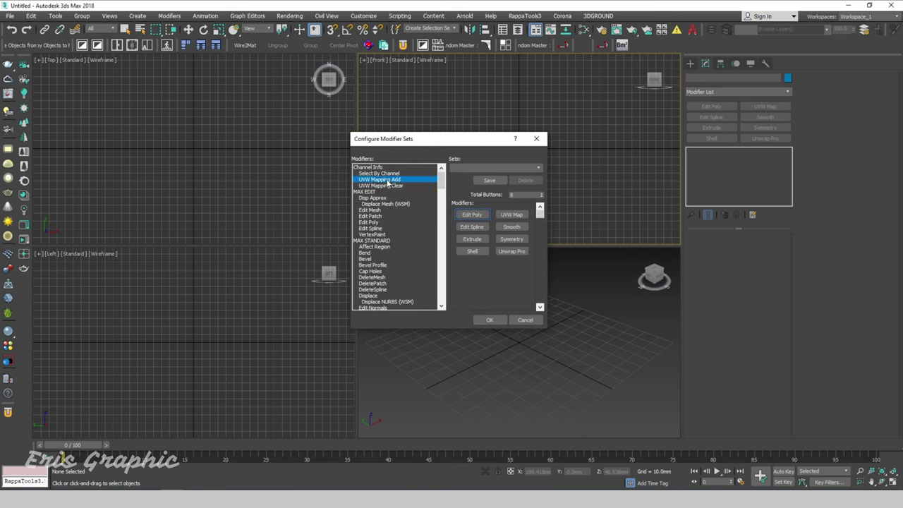
pyautogui.press('c')
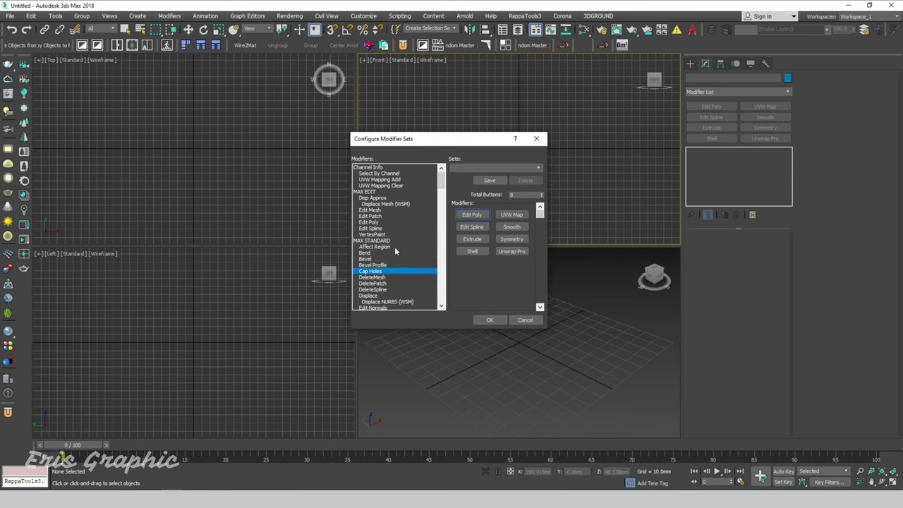
pyautogui.press('c')
pyautogui.press('c')
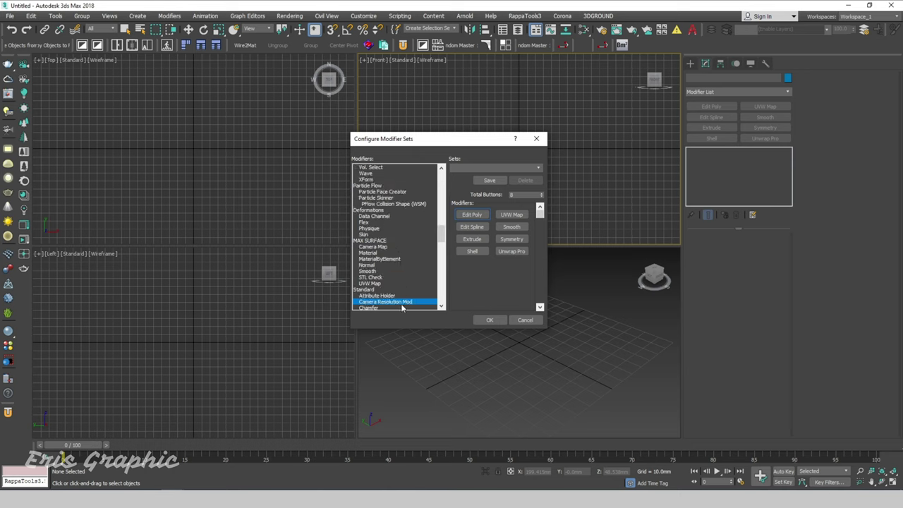
pyautogui.click(541, 193)
pyautogui.moveTo(385, 305); pyautogui.dragTo(471, 264)
pyautogui.click(489, 319)
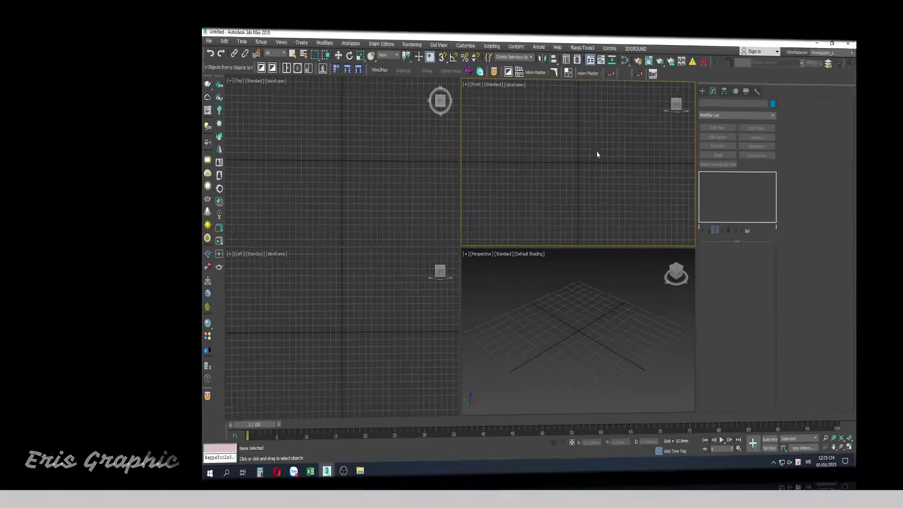